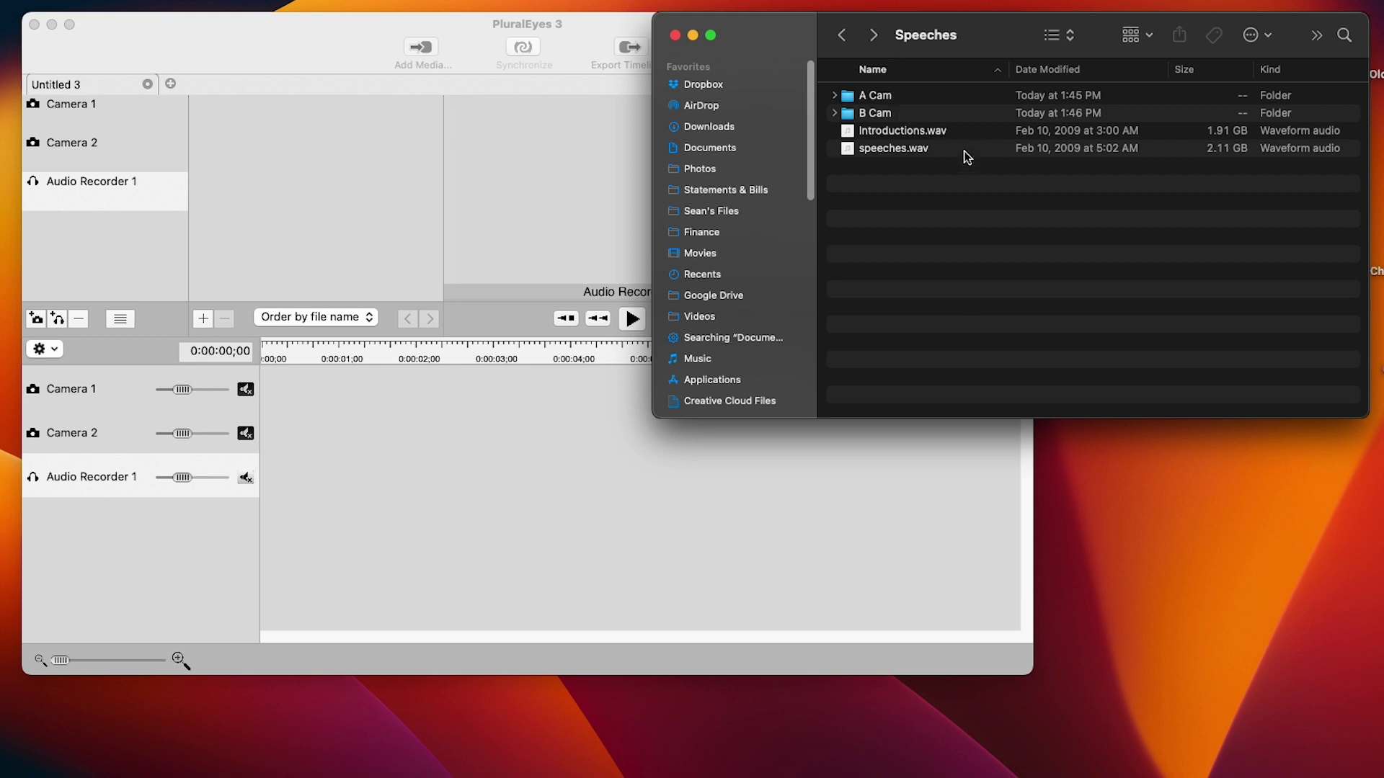
Add the five NINJAV .MOV clips from the A Cam folder to Camera 1
drag(970, 47, 976, 46)
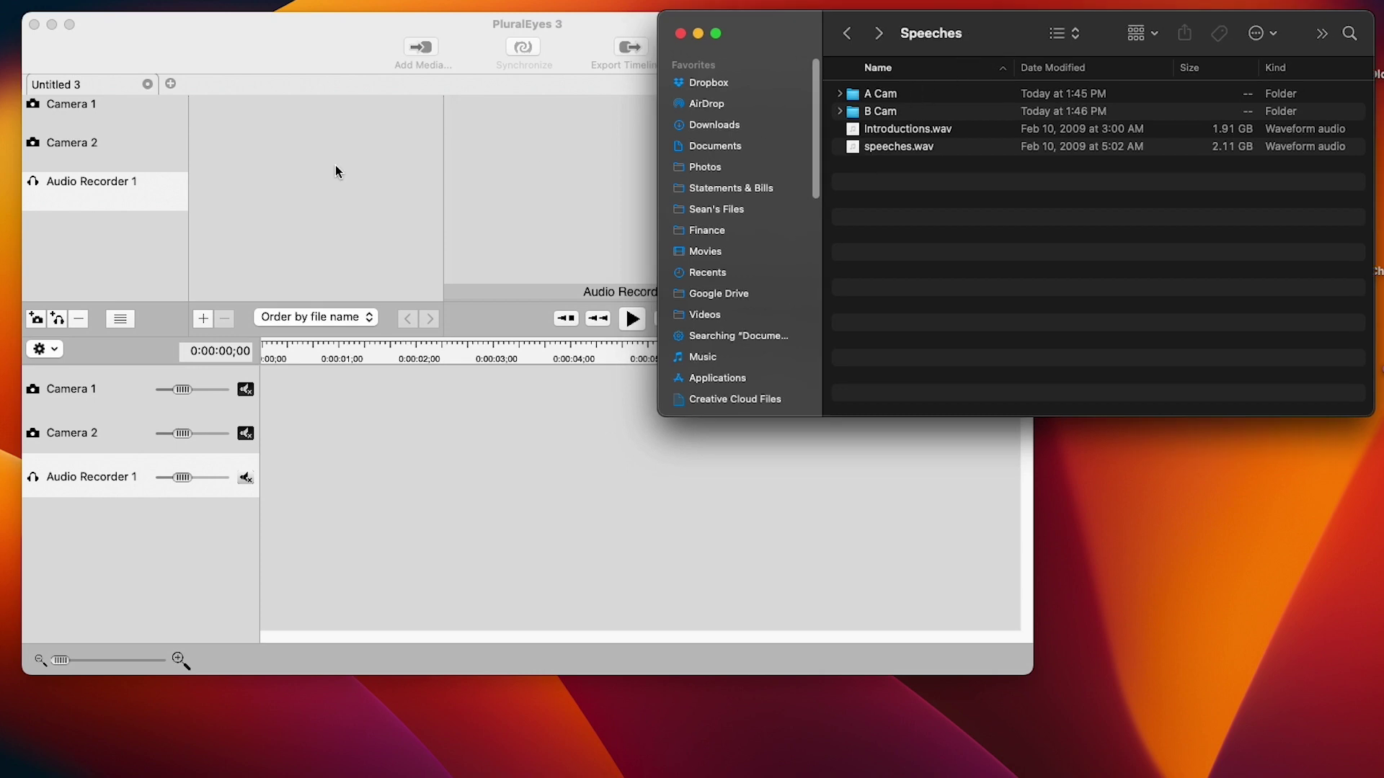
drag(317, 79, 317, 64)
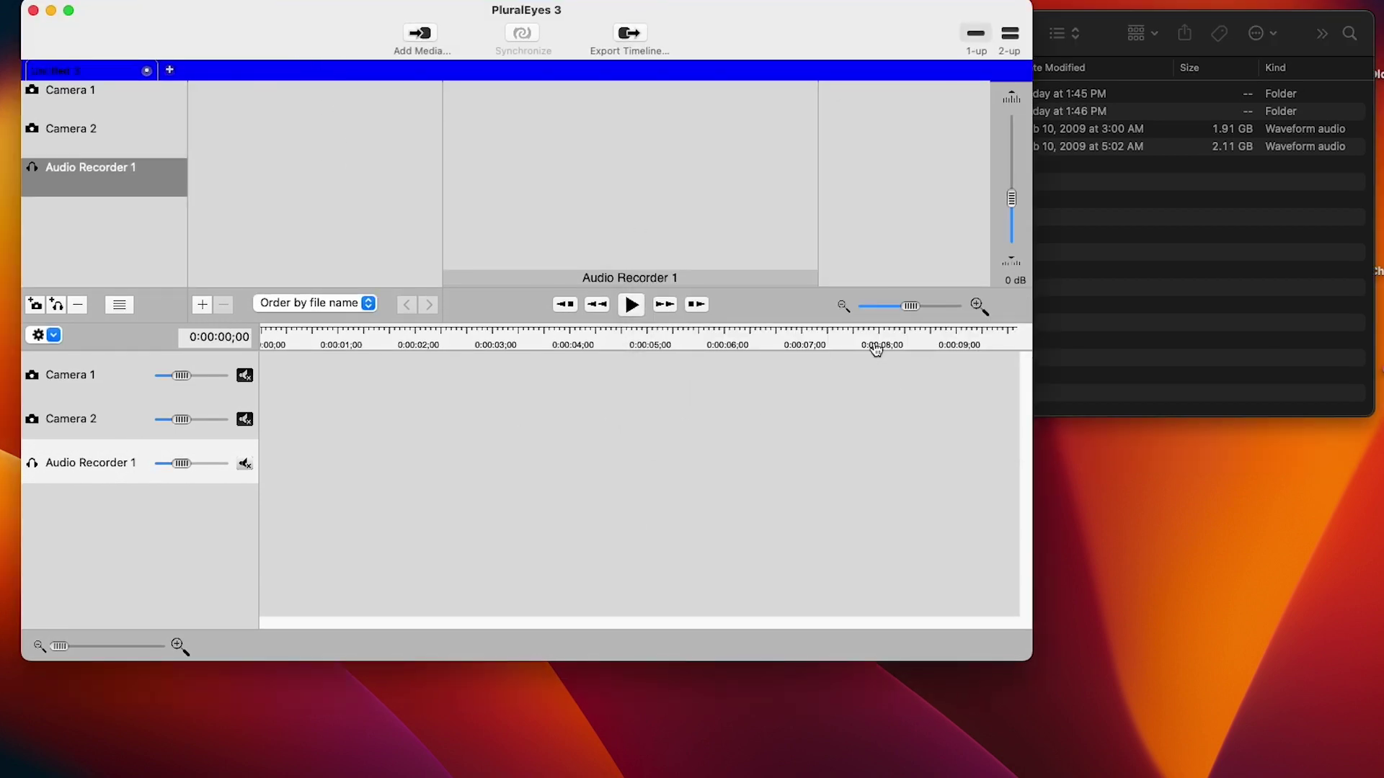
click(1101, 283)
click(840, 94)
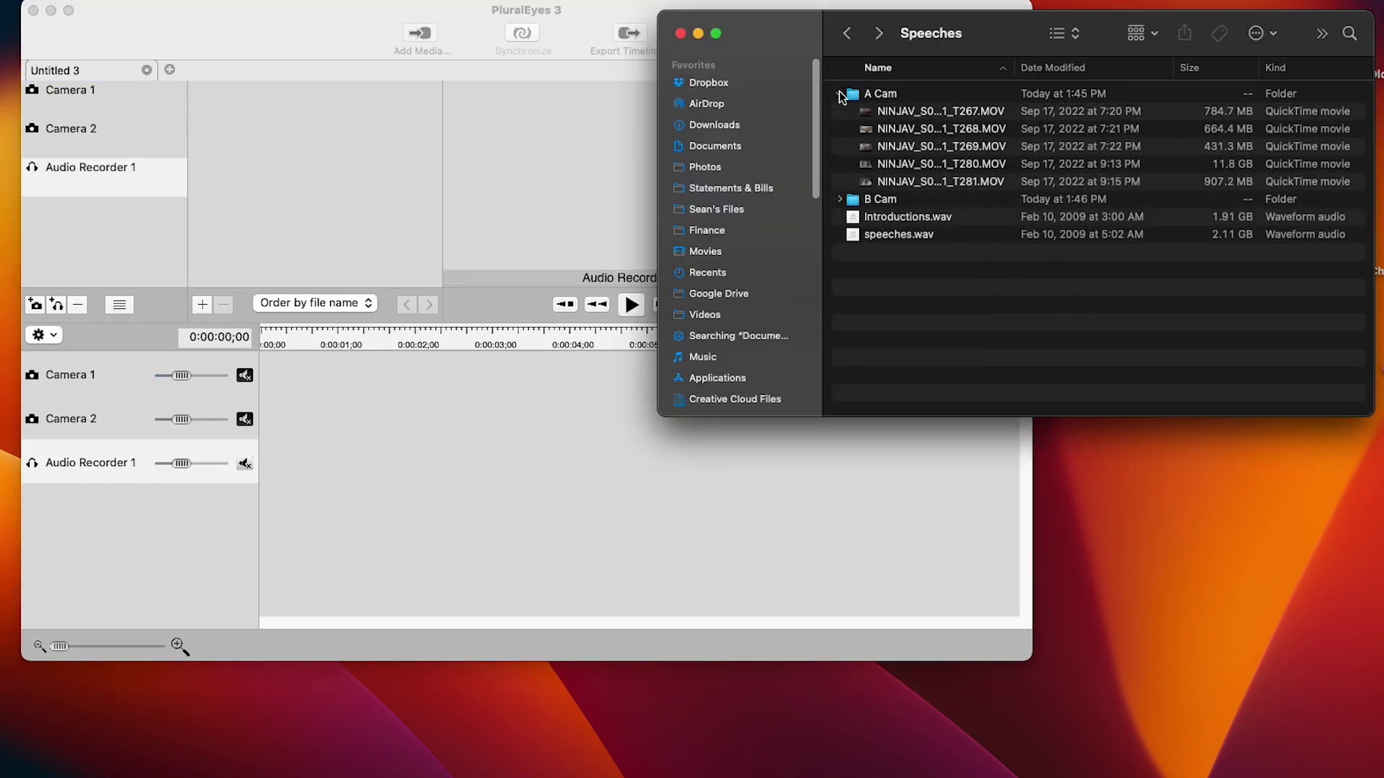
click(901, 117)
shift+click(937, 181)
drag(937, 182, 111, 76)
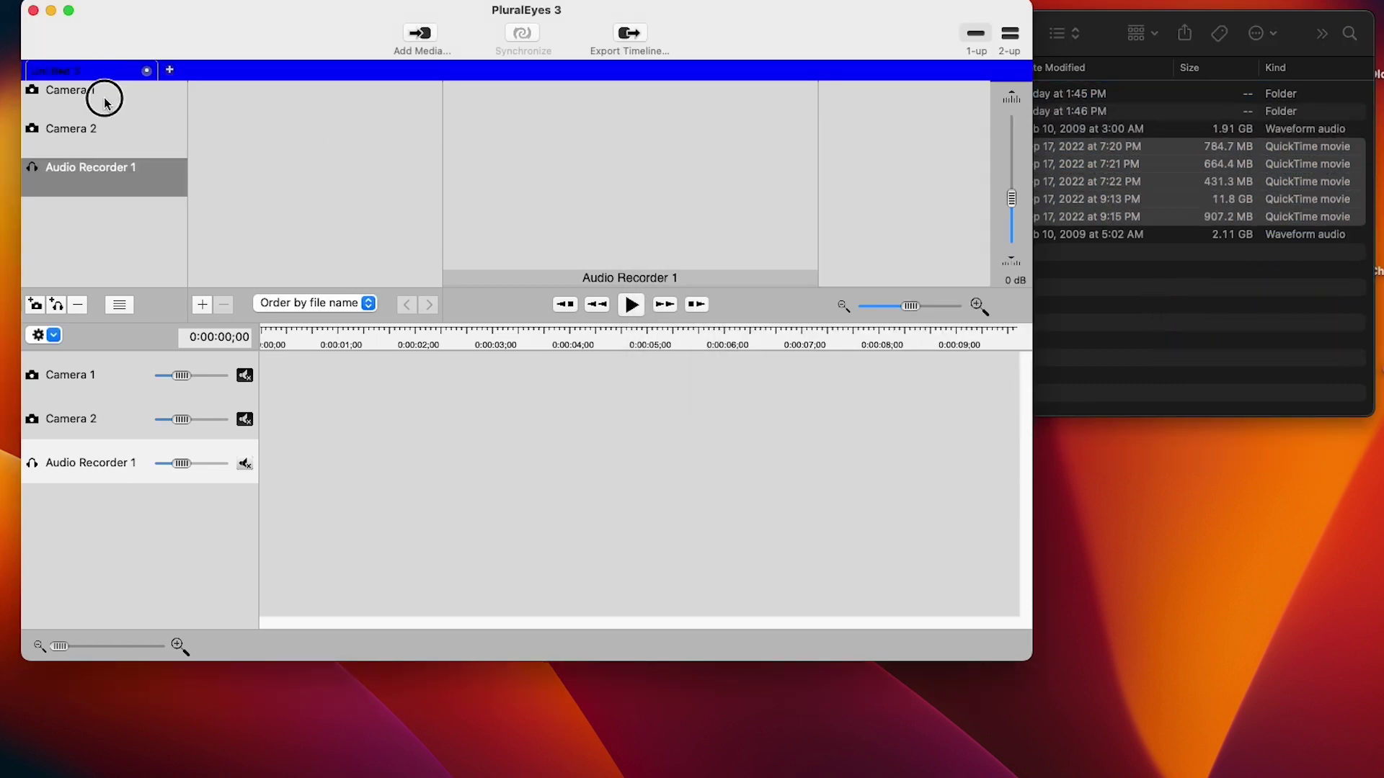
click(105, 99)
click(1078, 336)
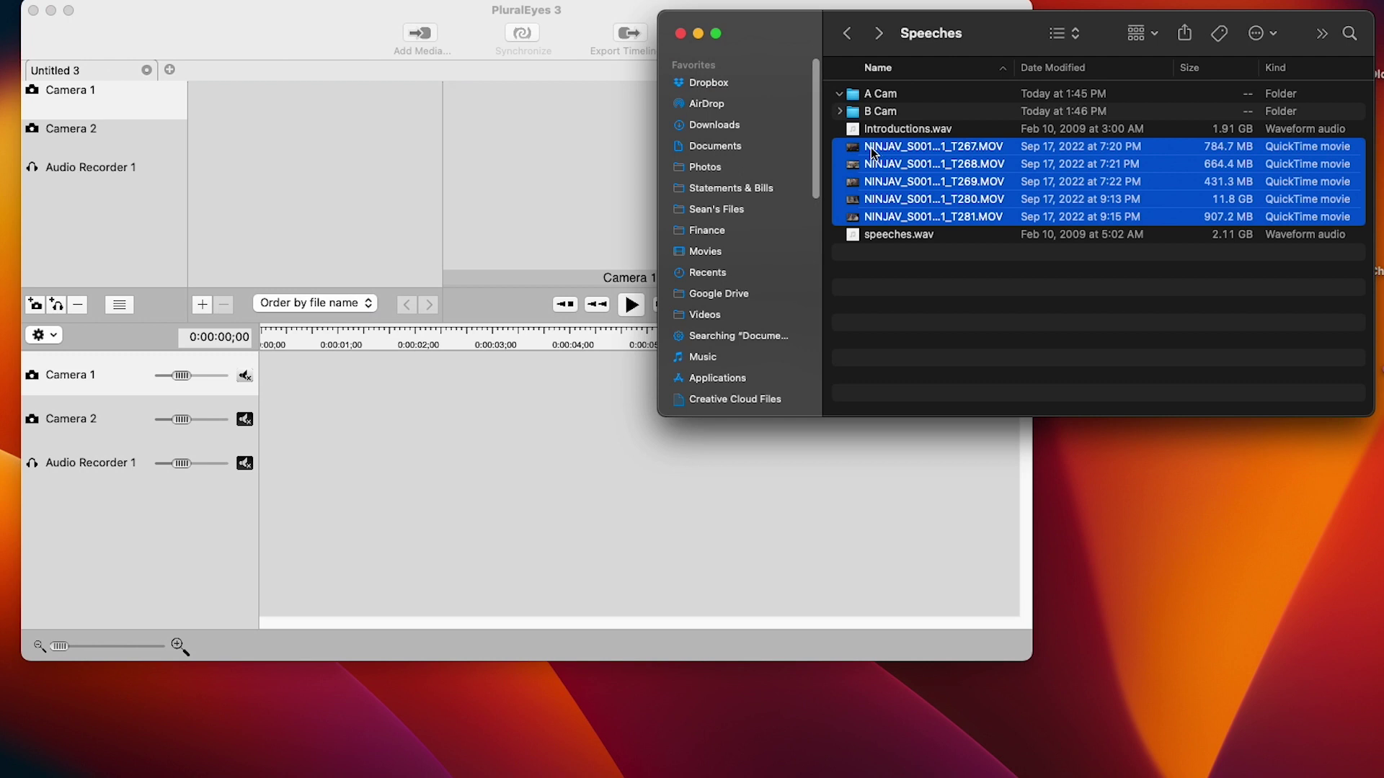
drag(855, 153, 360, 135)
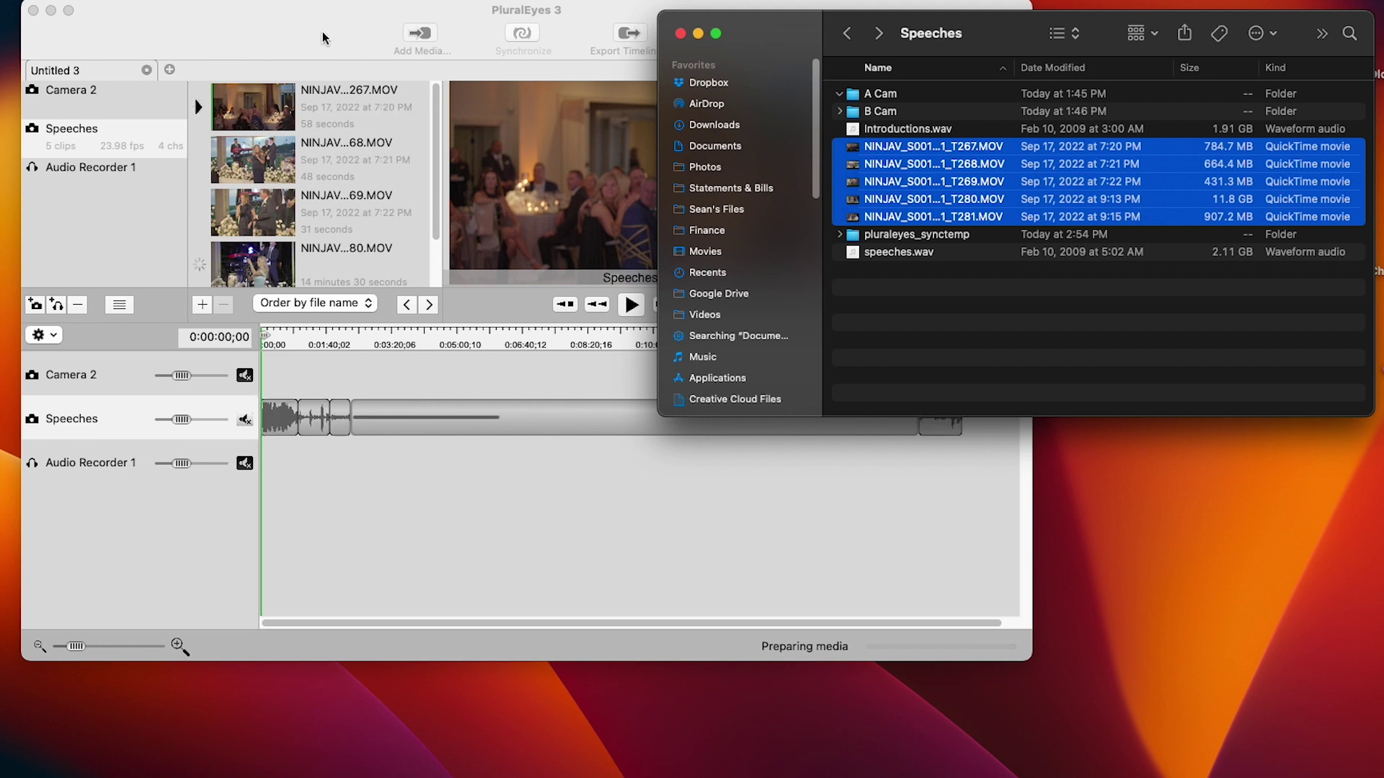
Add C0170.MP4, C0175.MP4 and C0176.MP4 from the B Cam folder to Camera 2
drag(322, 37, 319, 49)
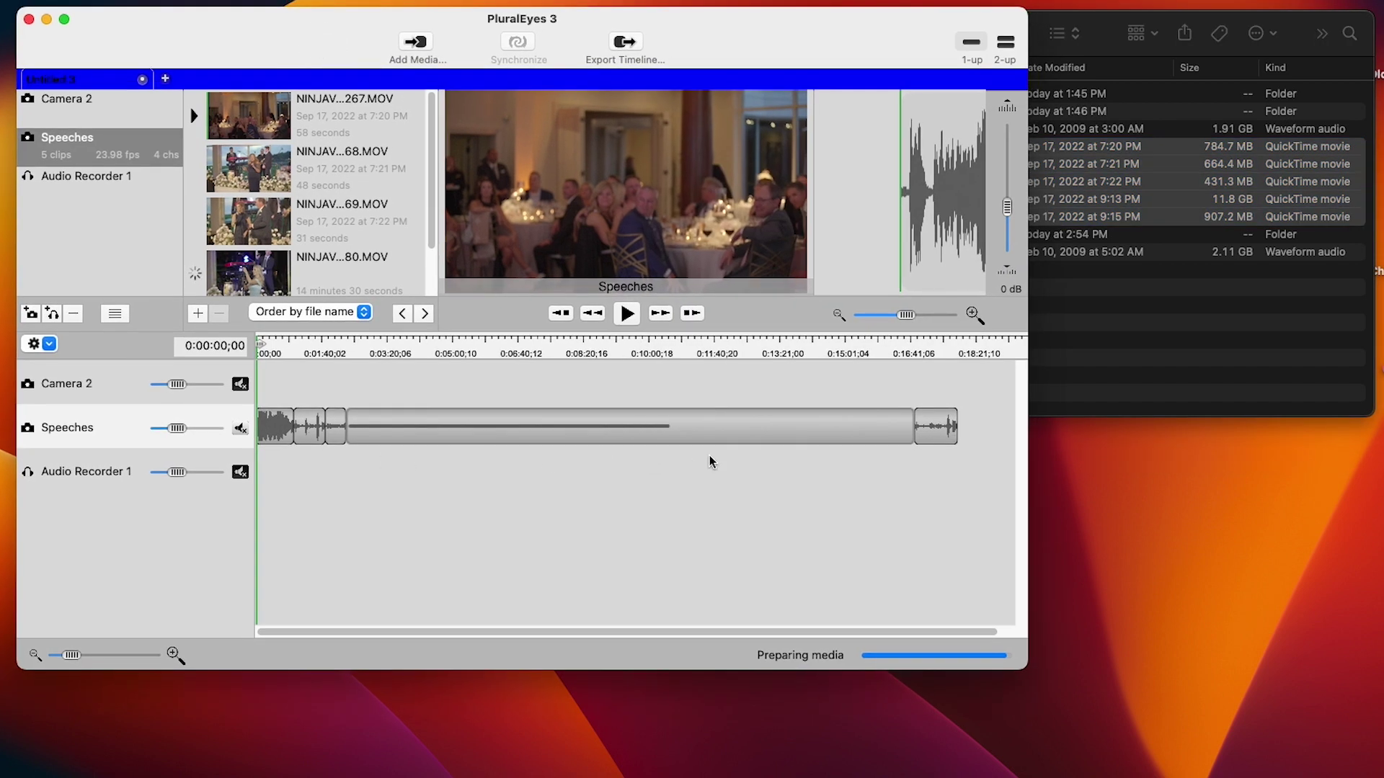
click(91, 126)
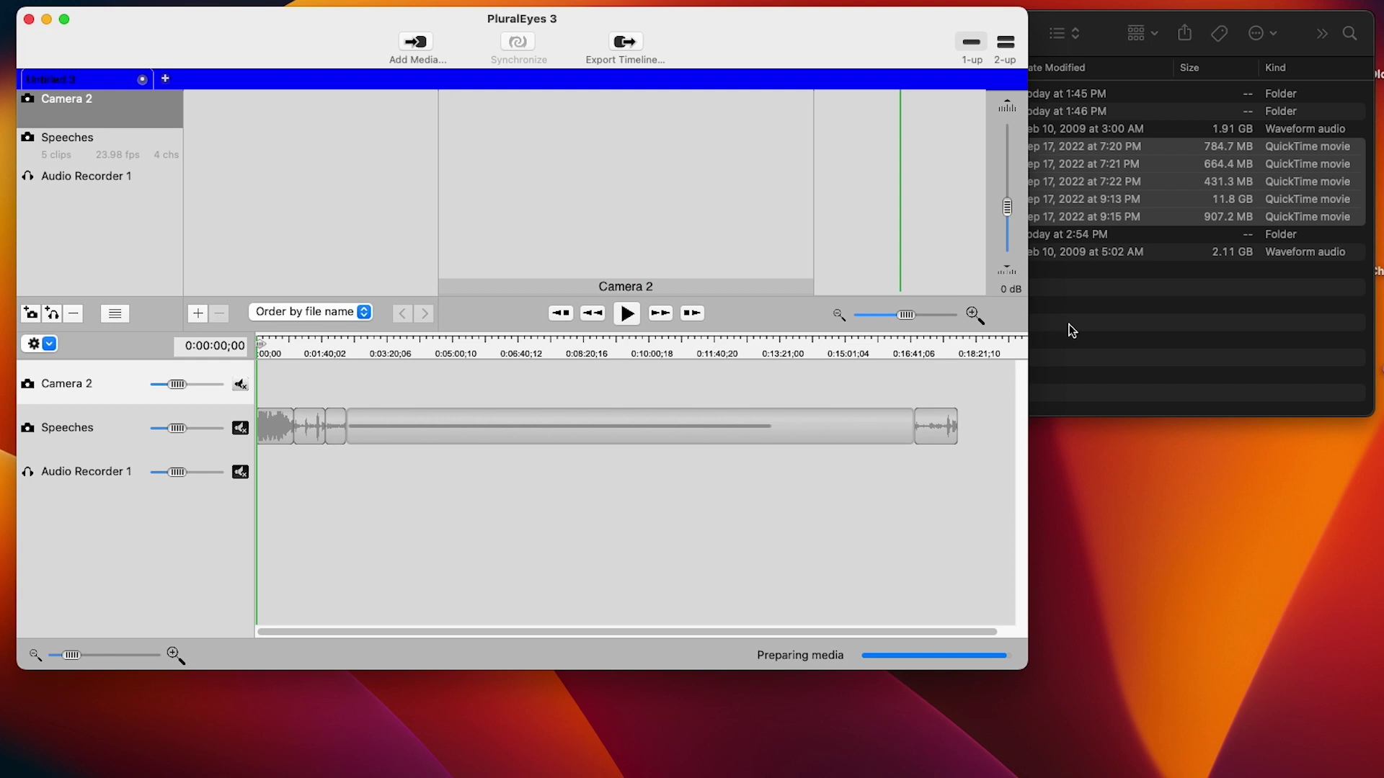
click(940, 229)
click(839, 111)
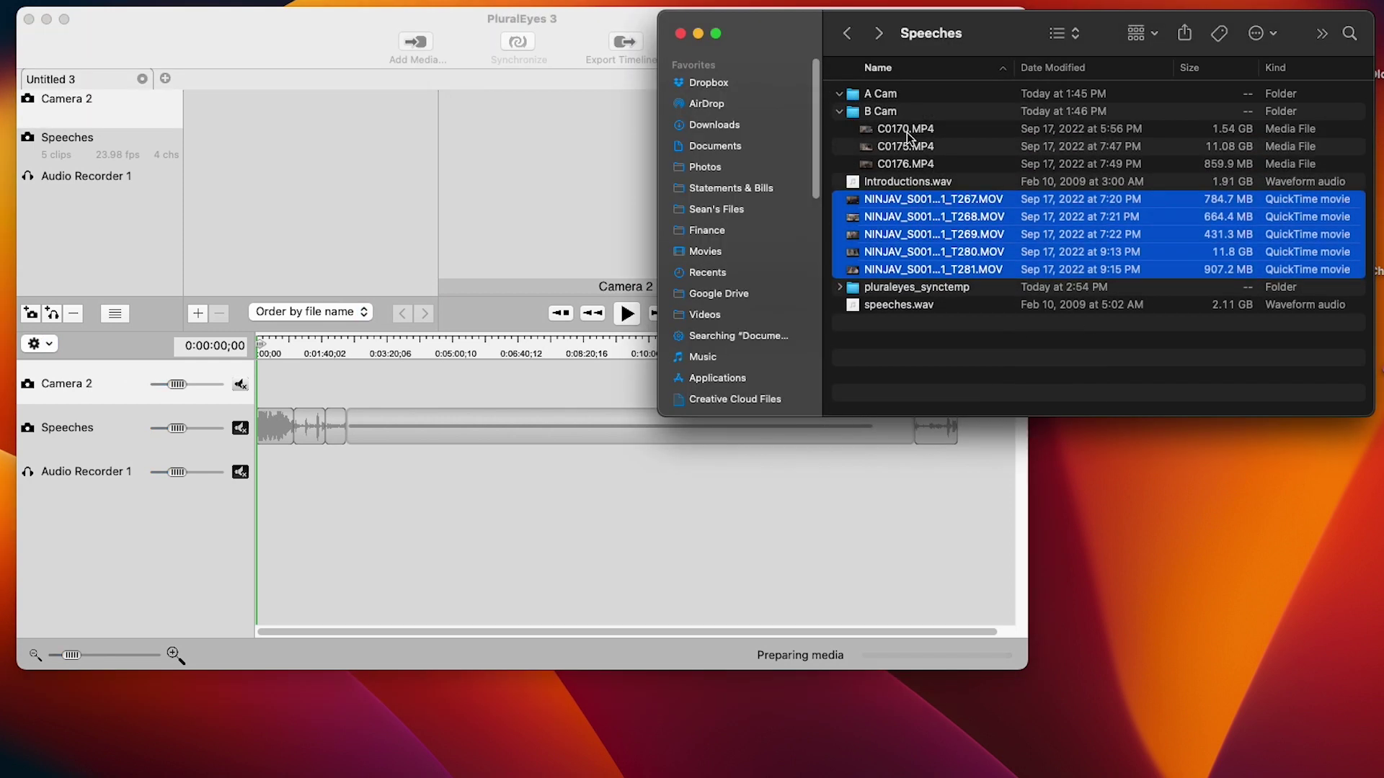
click(936, 128)
shift+click(943, 163)
drag(894, 151, 318, 196)
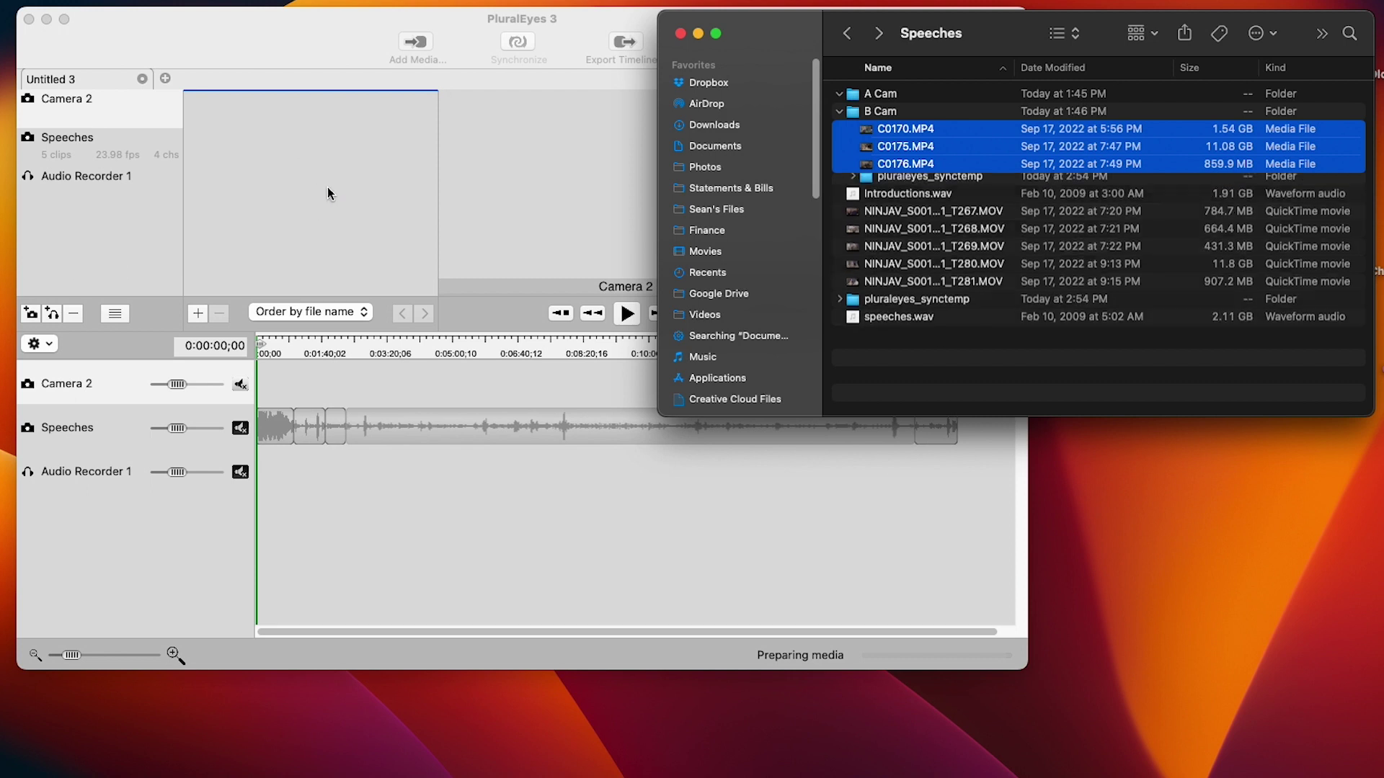
Add Introductions.wav and speeches.wav from the Speeches folder to Audio Recorder 1
click(281, 62)
click(107, 176)
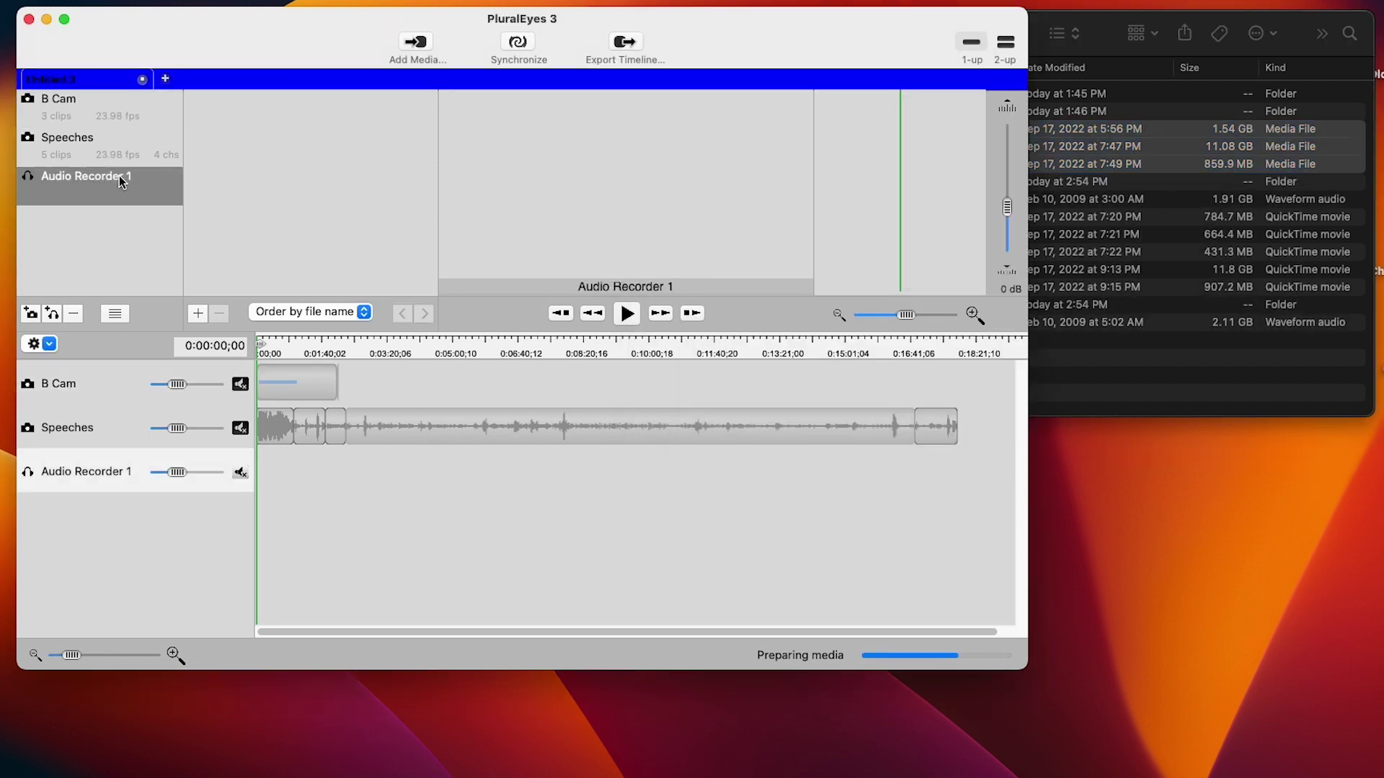
click(936, 244)
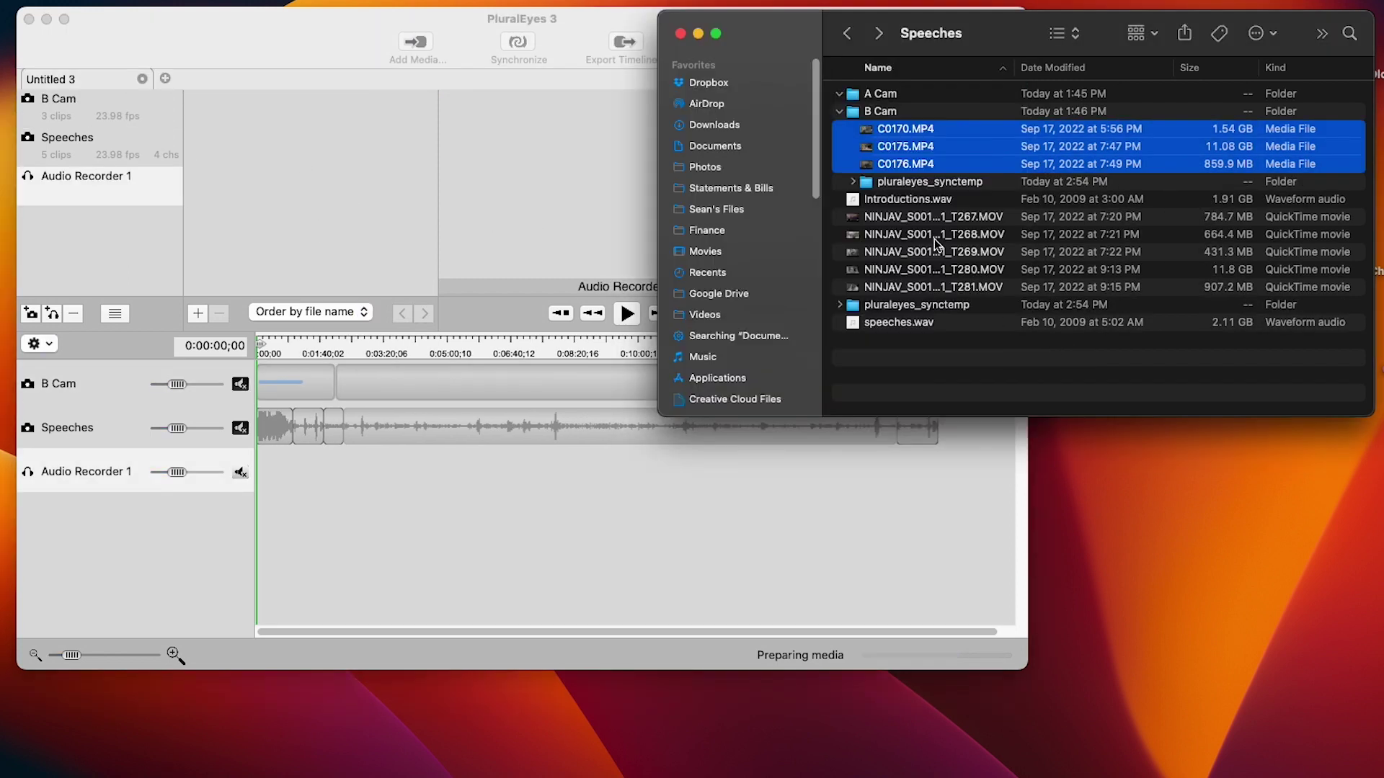
click(839, 111)
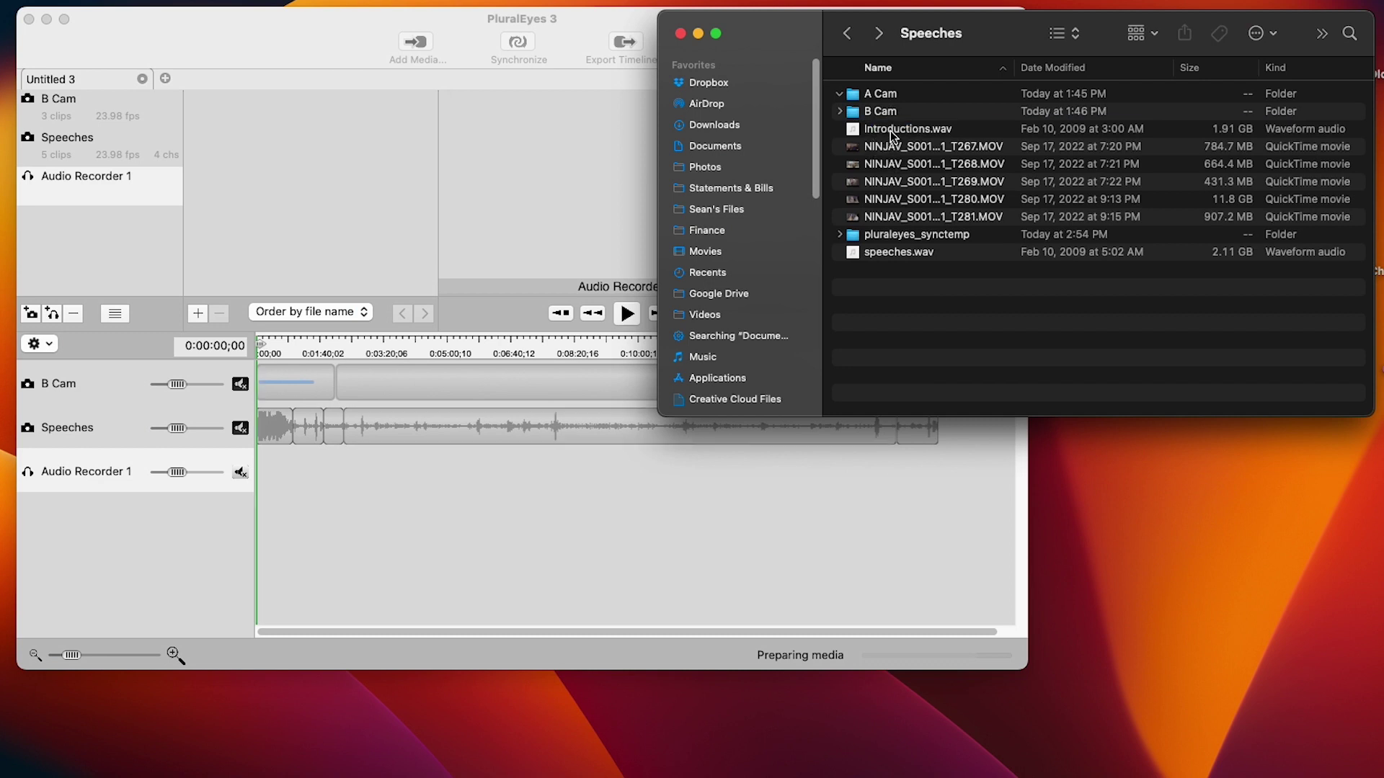
click(865, 129)
drag(854, 133, 425, 148)
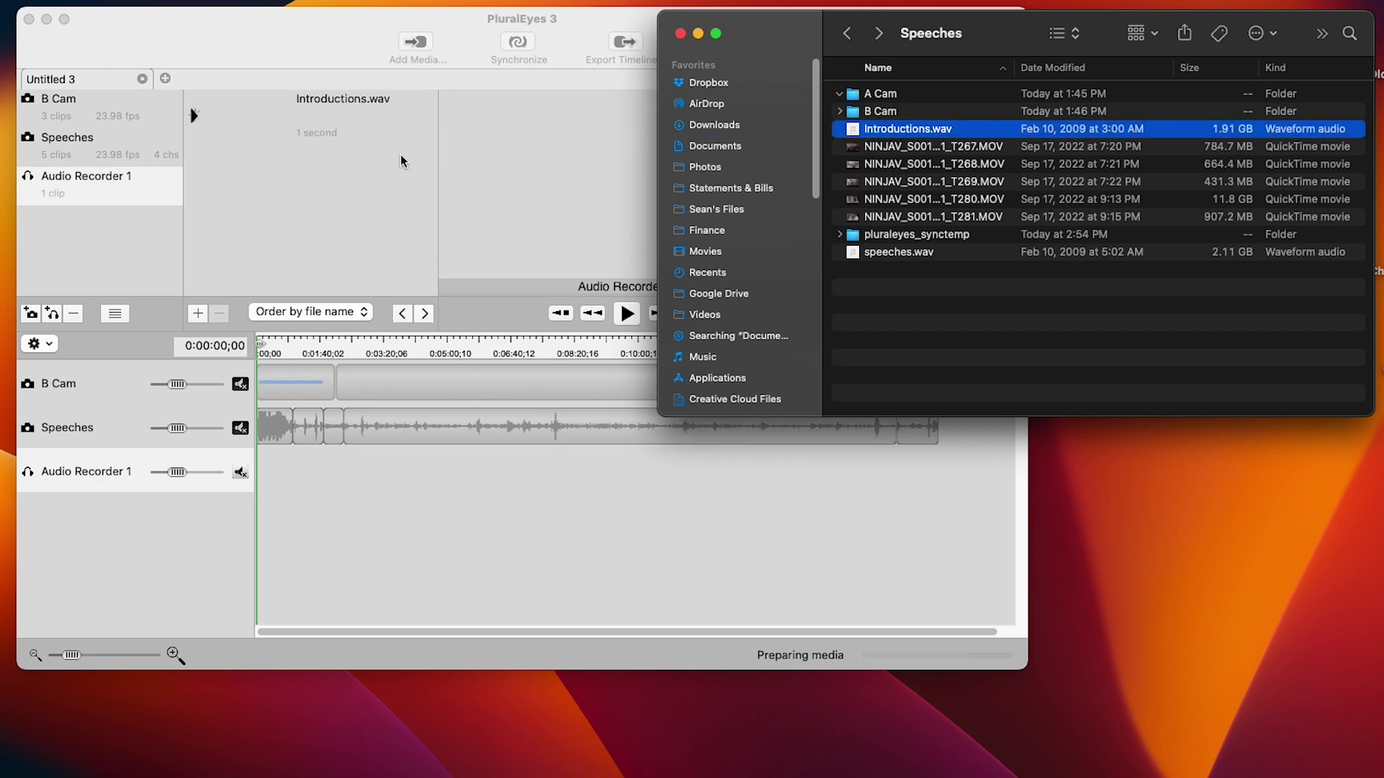
click(952, 254)
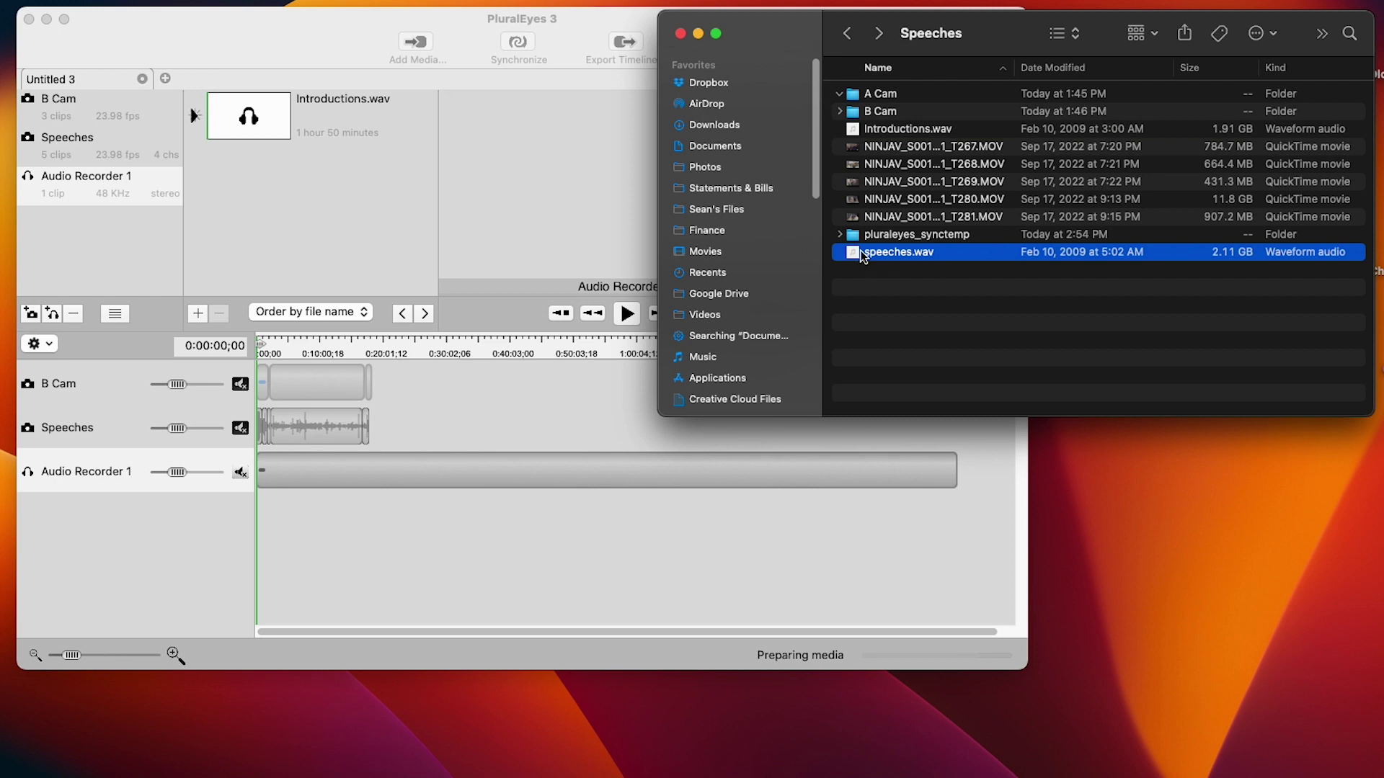
drag(854, 256, 353, 217)
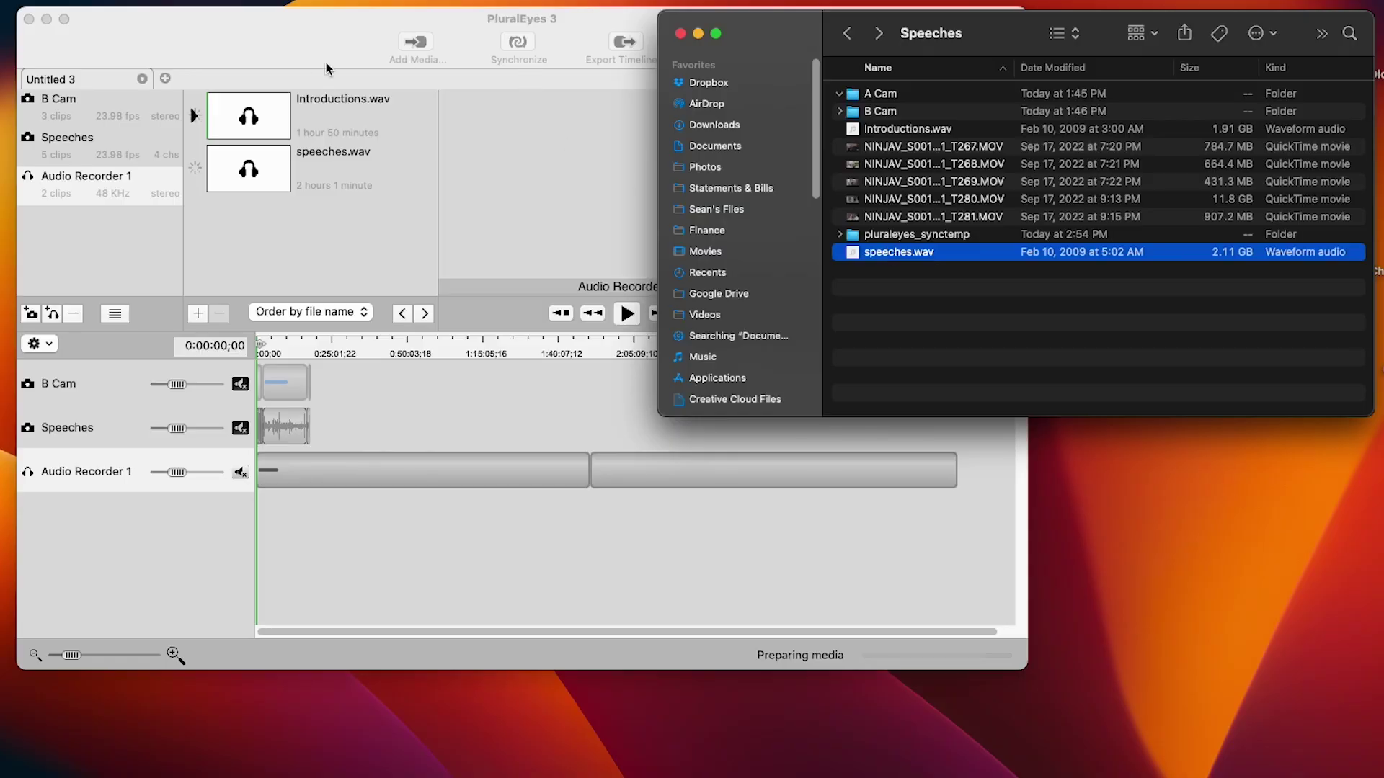
Export the synchronized timeline for Premiere Pro as Final Cut Pro XML, with audio content replaced in video clips, into the Speeches folder
drag(304, 54, 456, 75)
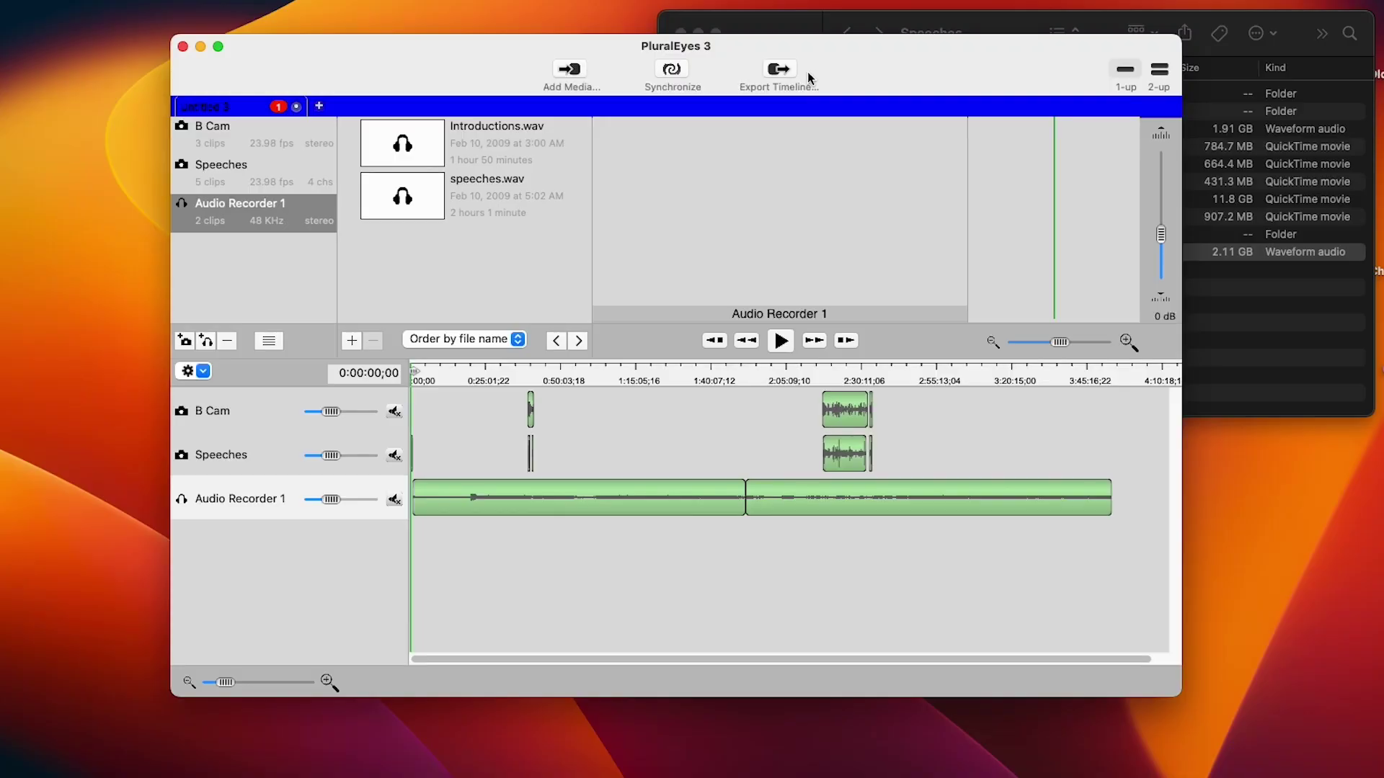
click(778, 70)
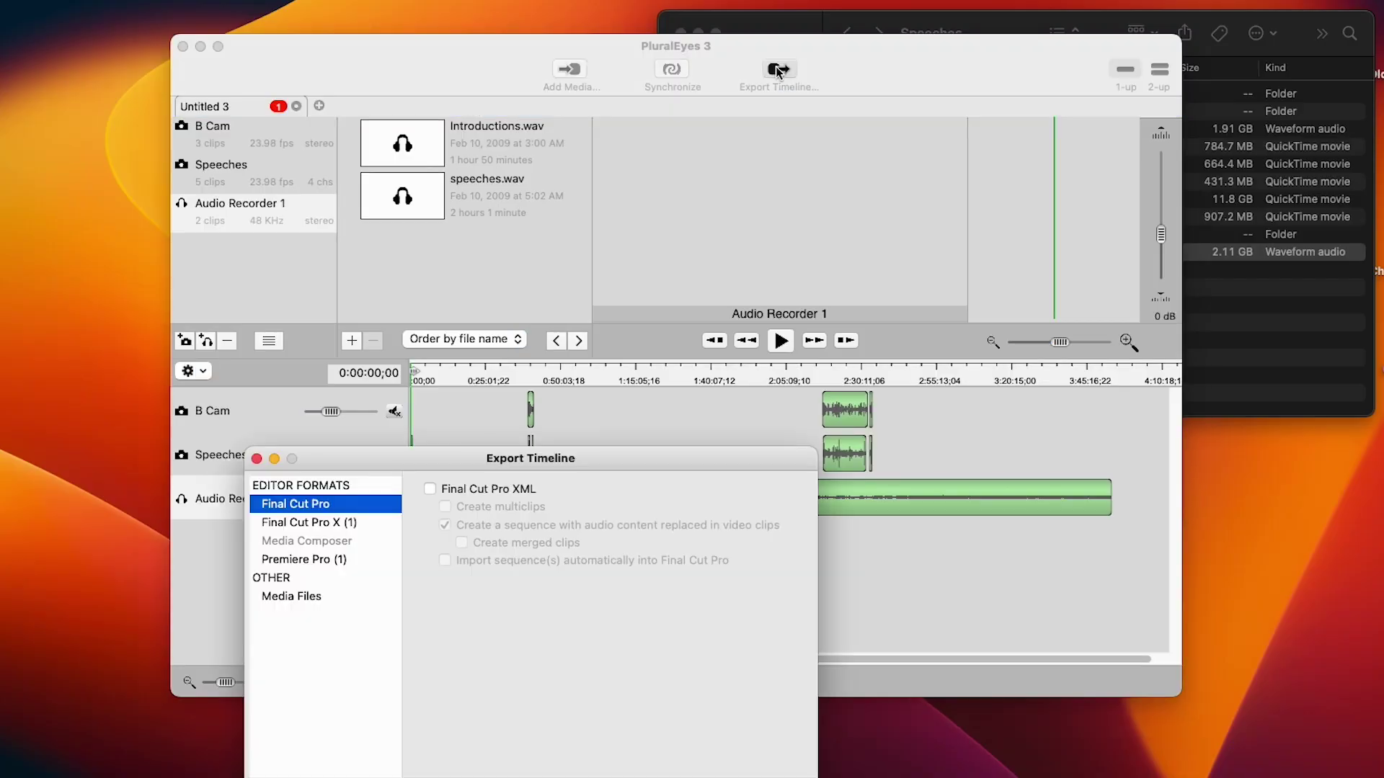
click(296, 561)
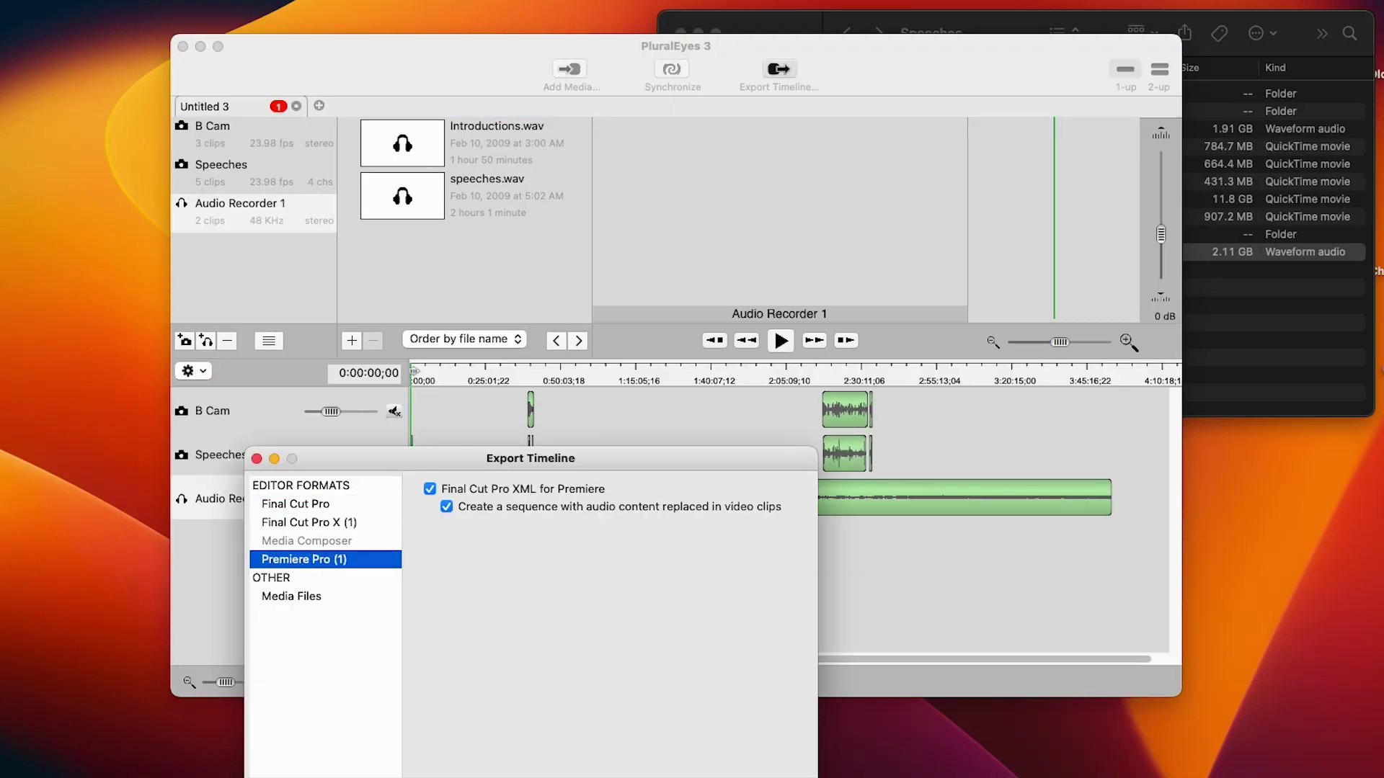
key(Return)
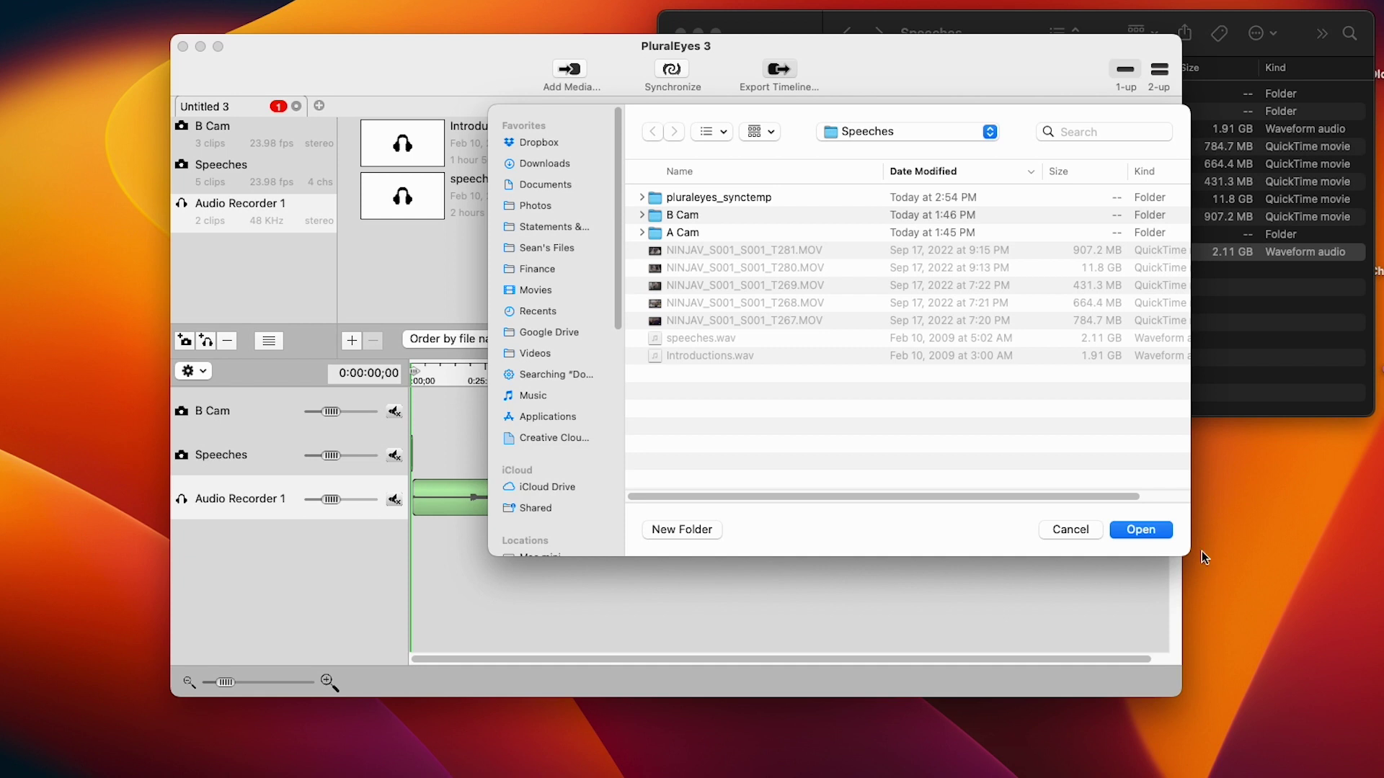
click(1141, 530)
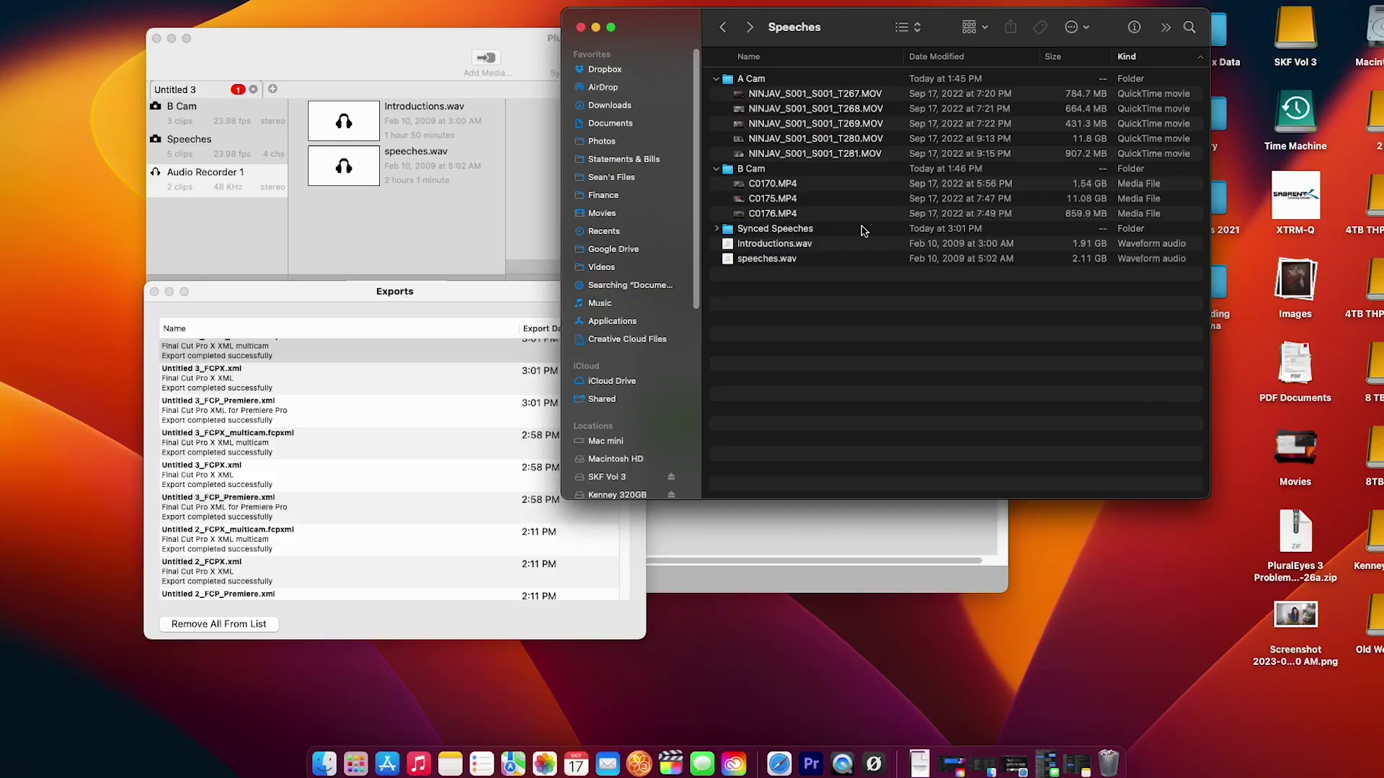
Switch to Premiere Pro and import the Synced Speeches folder into the Speeches project, dismissing the import failure notice
click(810, 750)
double_click(81, 153)
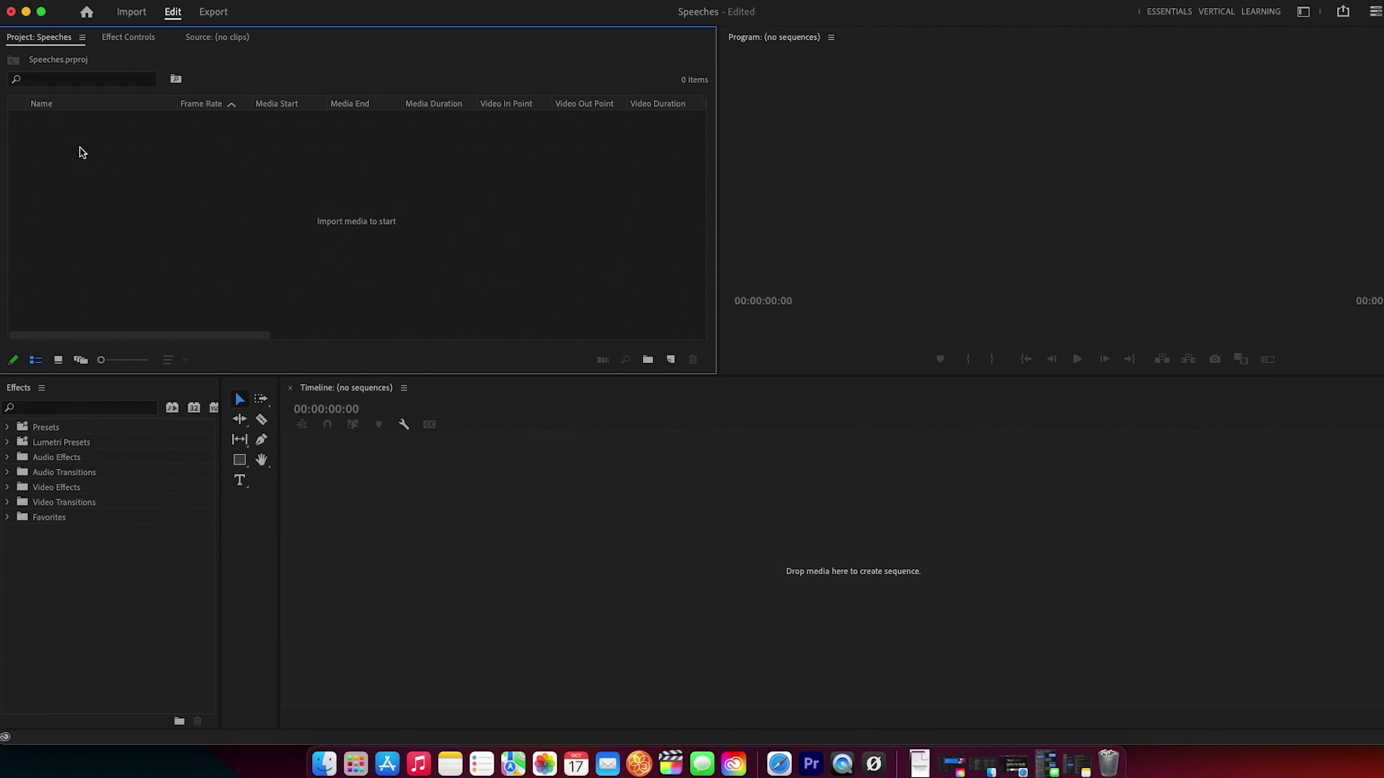
click(565, 184)
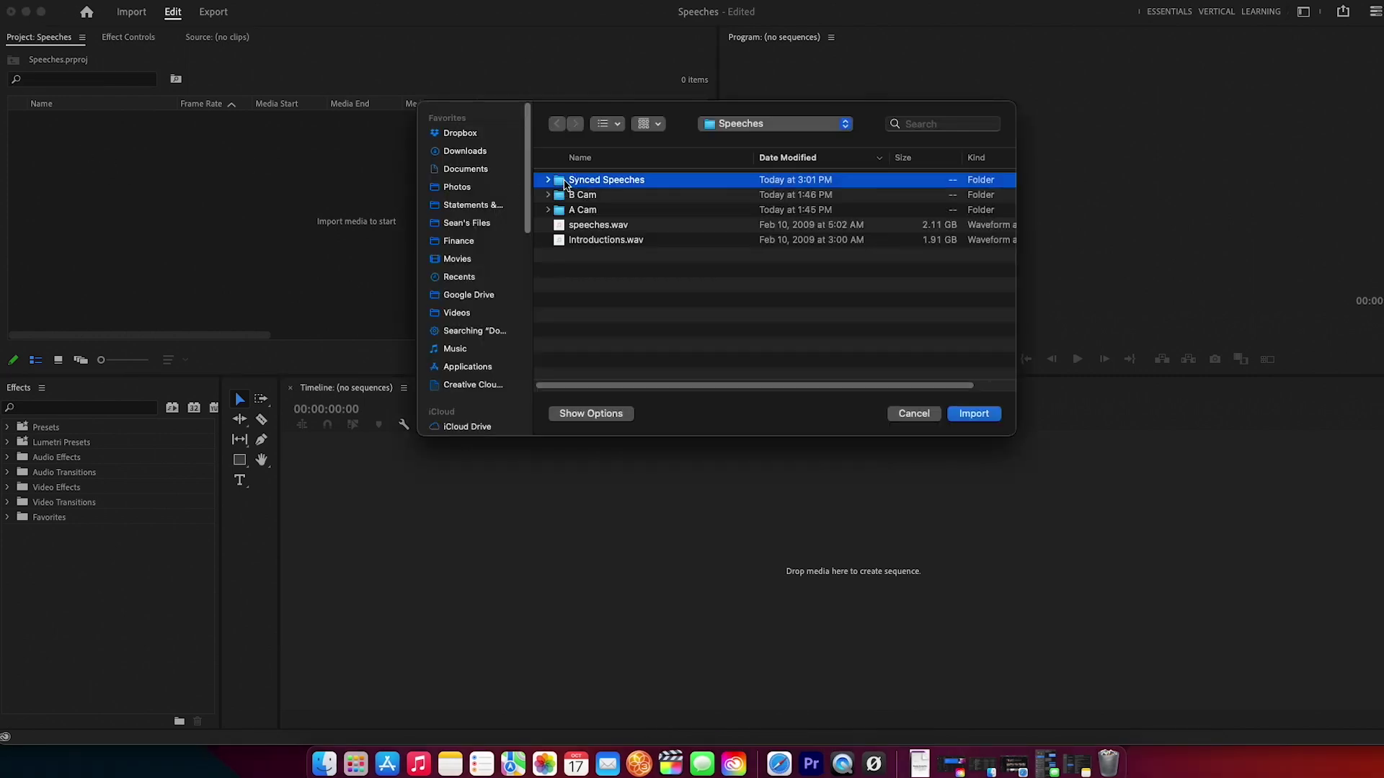
click(975, 416)
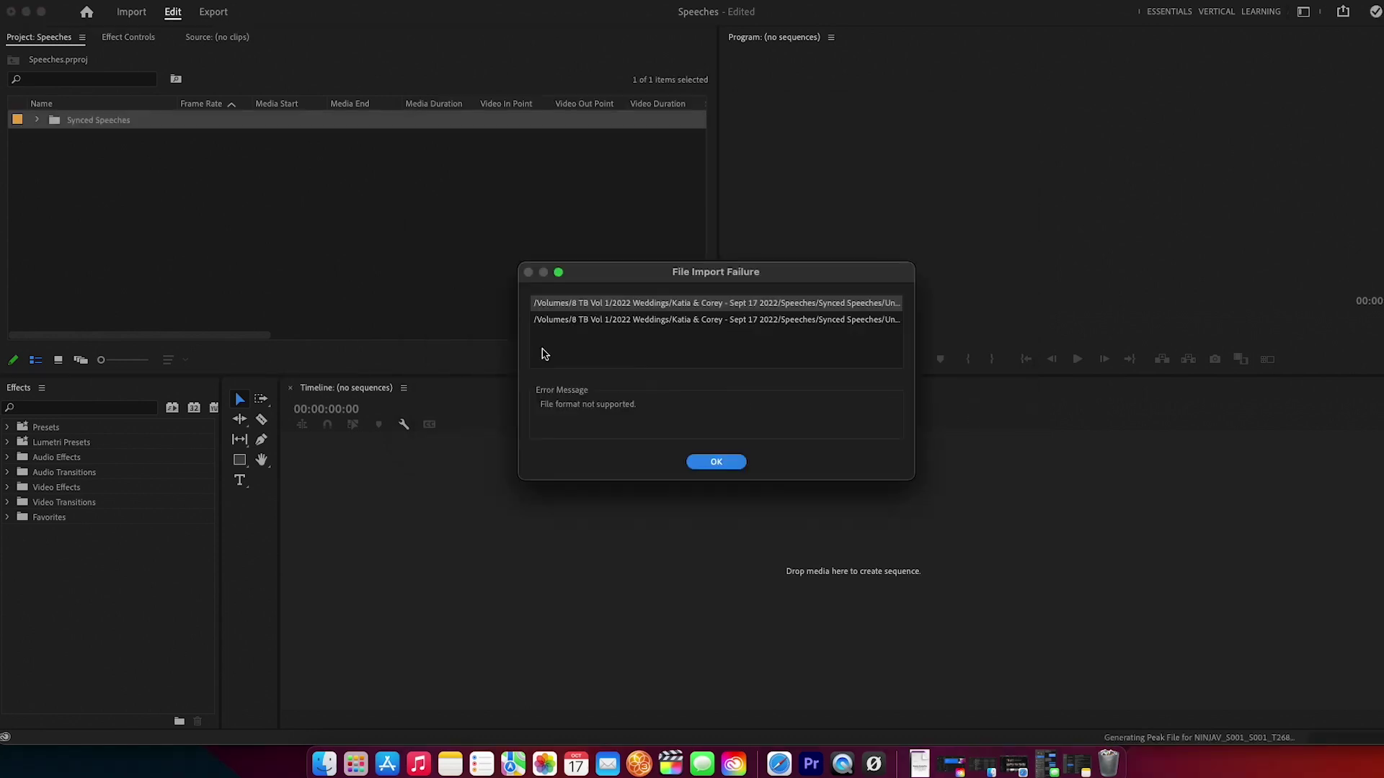
click(715, 463)
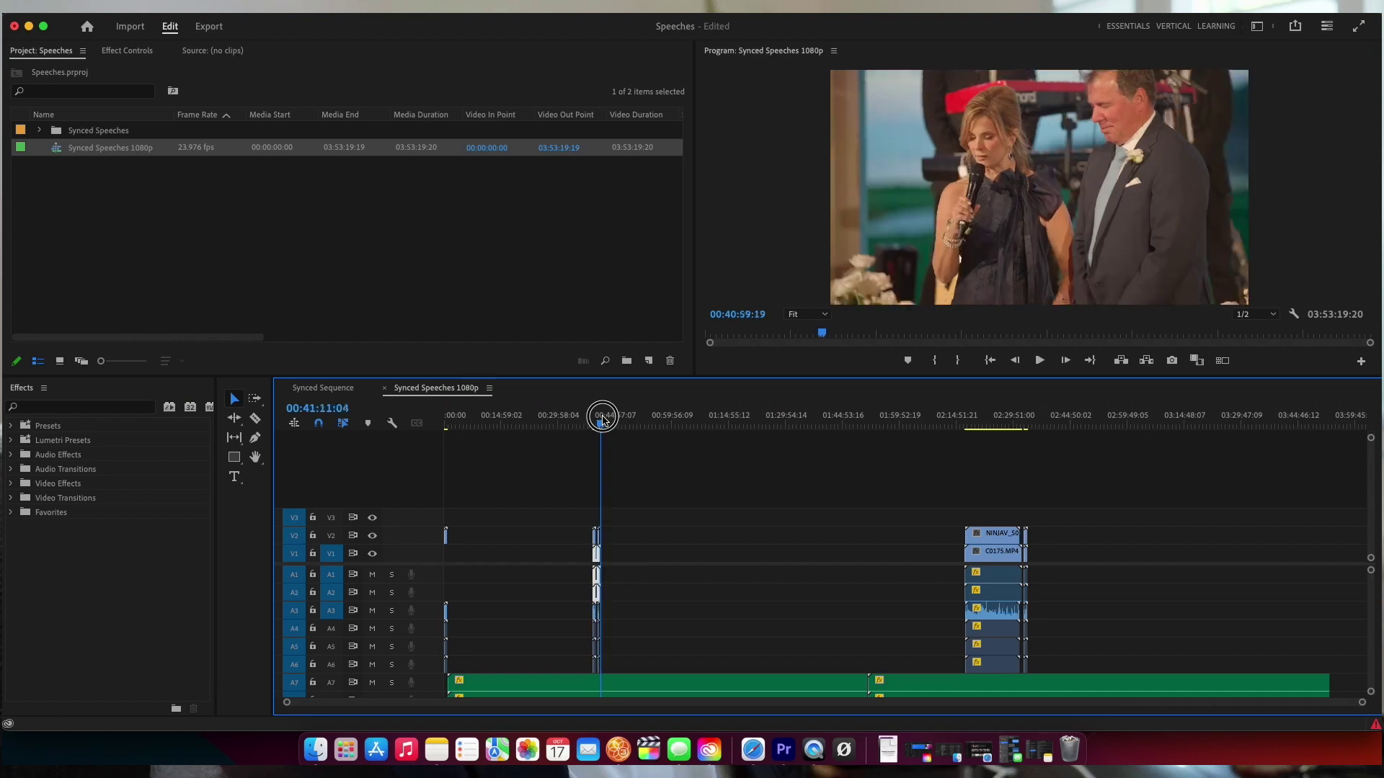
Cut out the recorder audio on A7 and A8 between the two main groups of camera clips and close the gap
drag(600, 415, 740, 428)
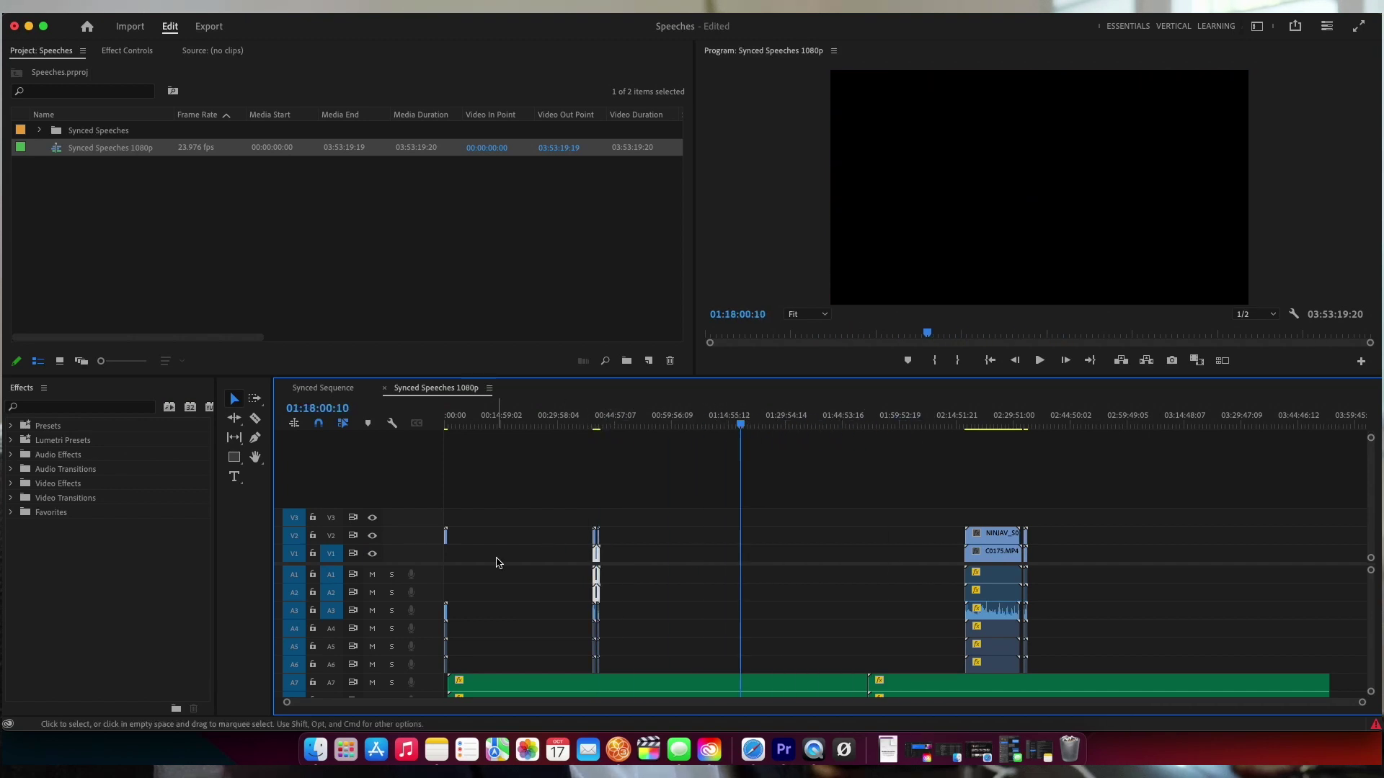
drag(428, 564, 431, 526)
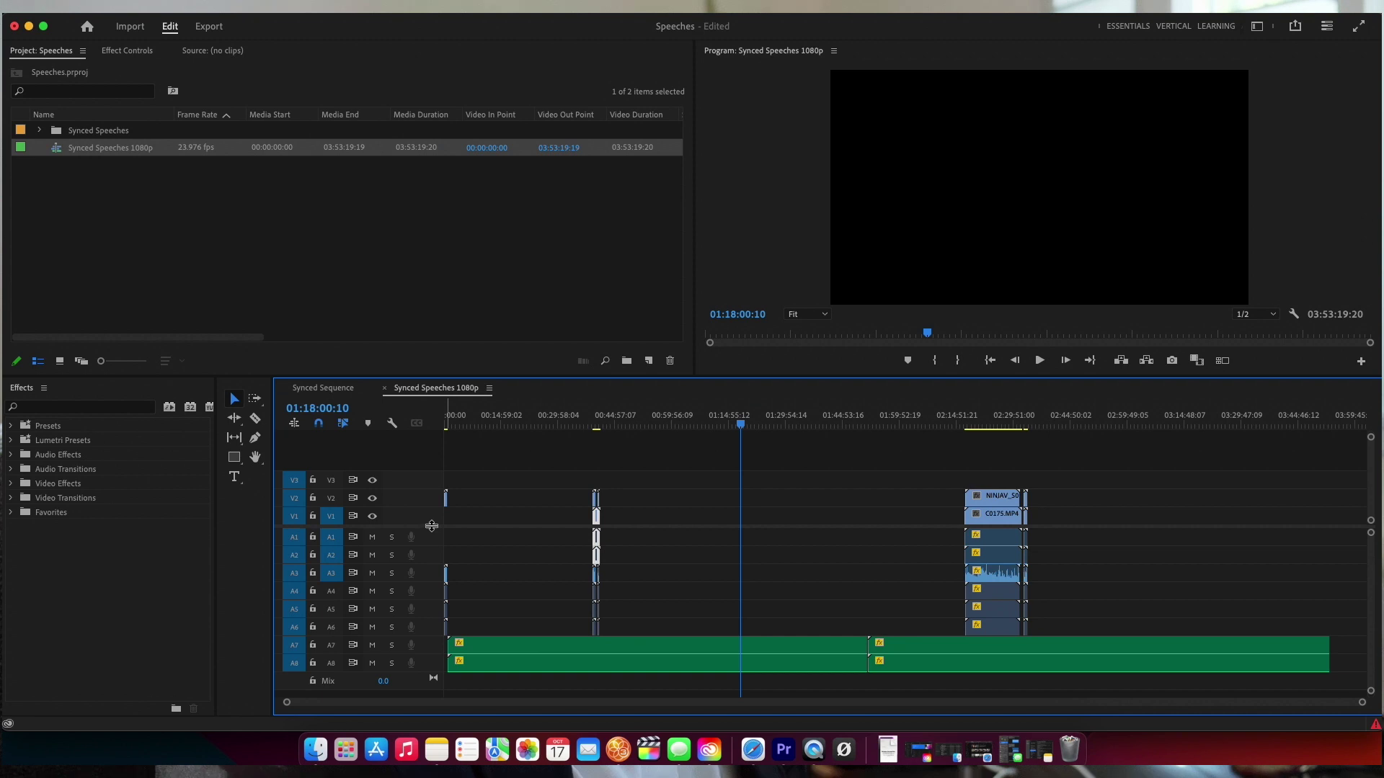
key(c)
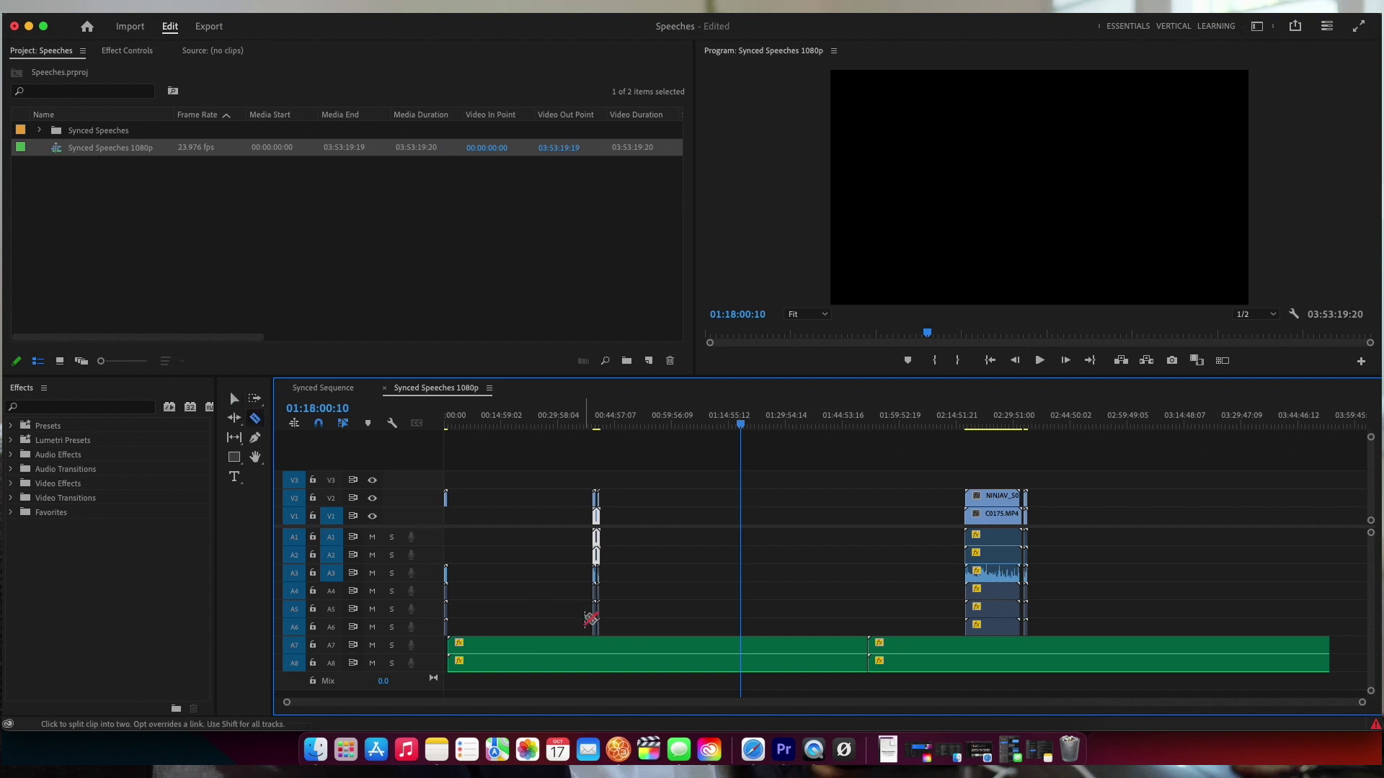
click(601, 653)
click(961, 646)
key(v)
drag(959, 621, 717, 666)
key(Delete)
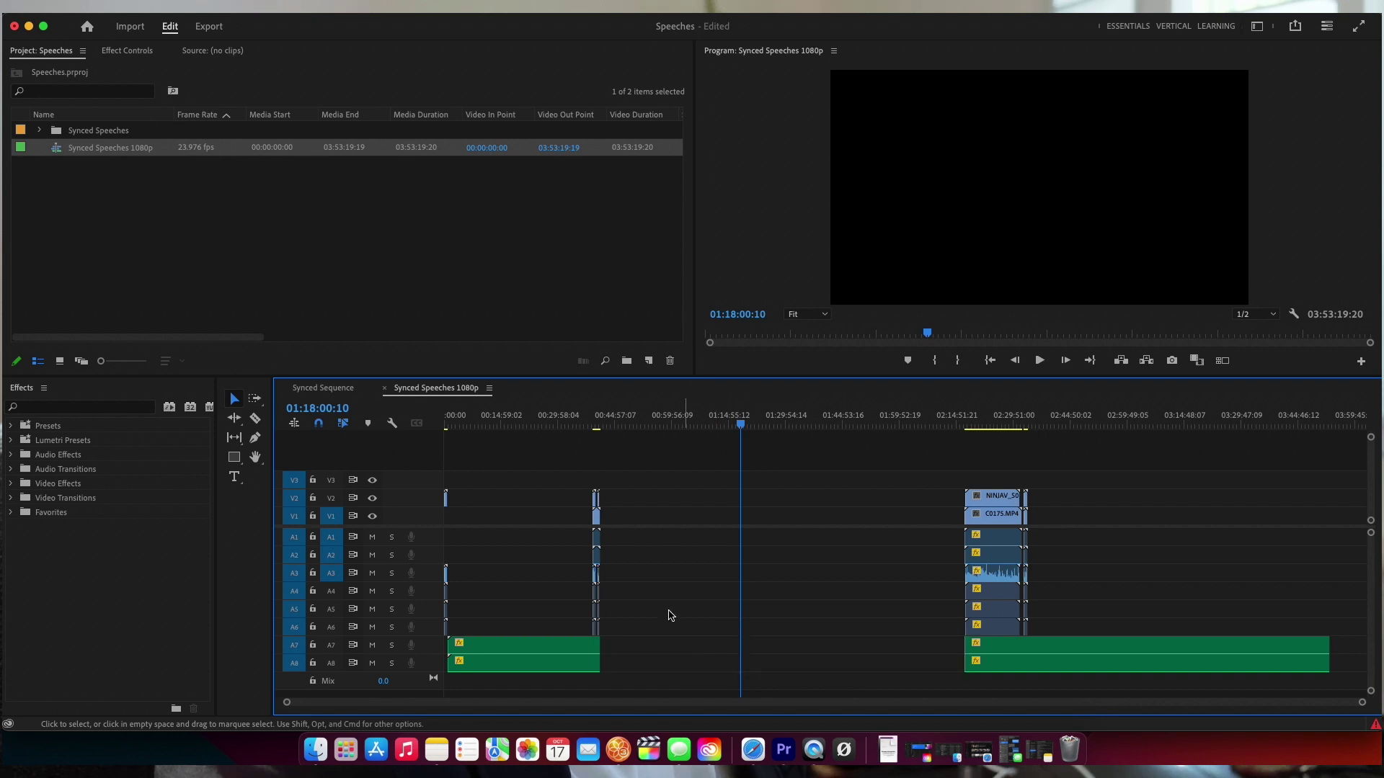
click(646, 547)
key(Delete)
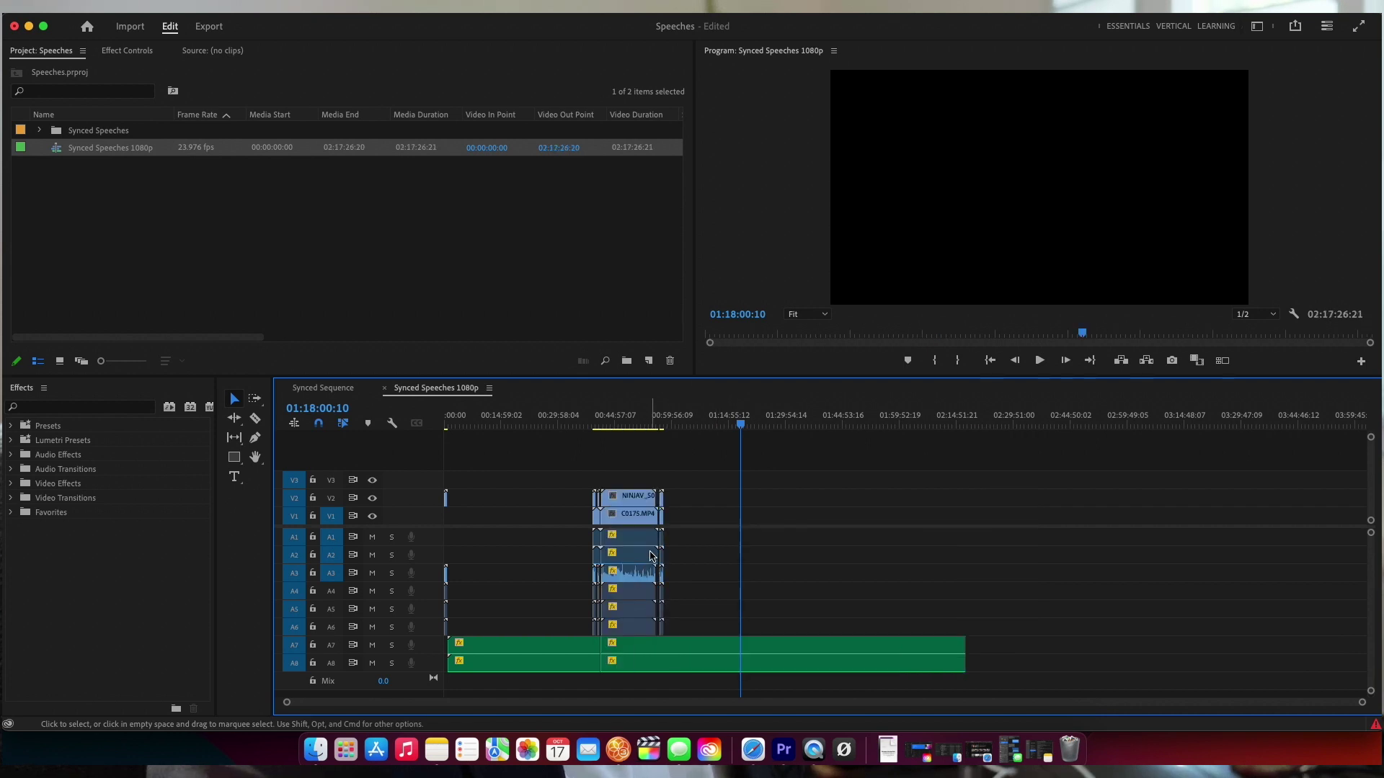
Split the recorder audio on A7 and A8 at the end of the last camera clip and delete the excess
key(c)
click(663, 646)
key(v)
click(693, 648)
key(Delete)
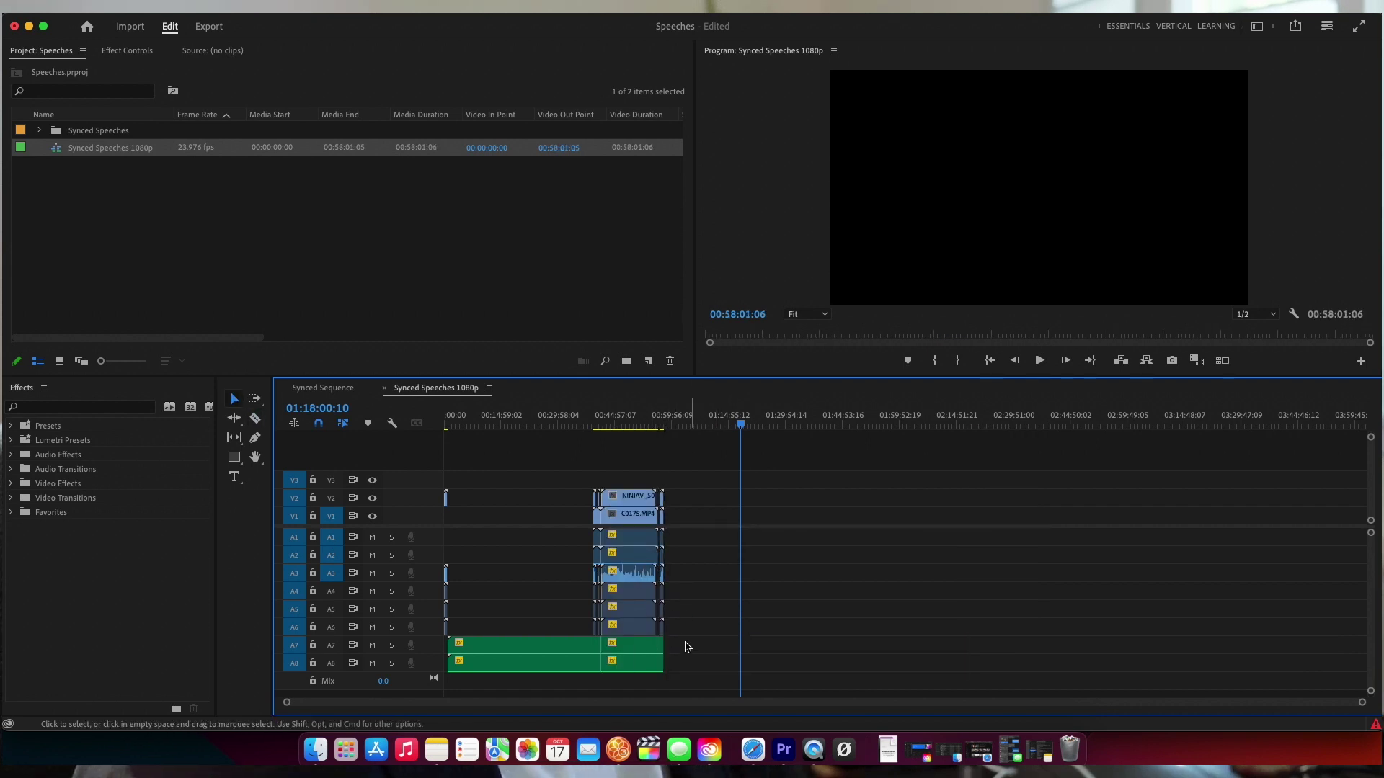
Delete the opening material and recorder audio ahead of the main camera clips, and close the leading gap
click(481, 647)
key(Delete)
click(447, 423)
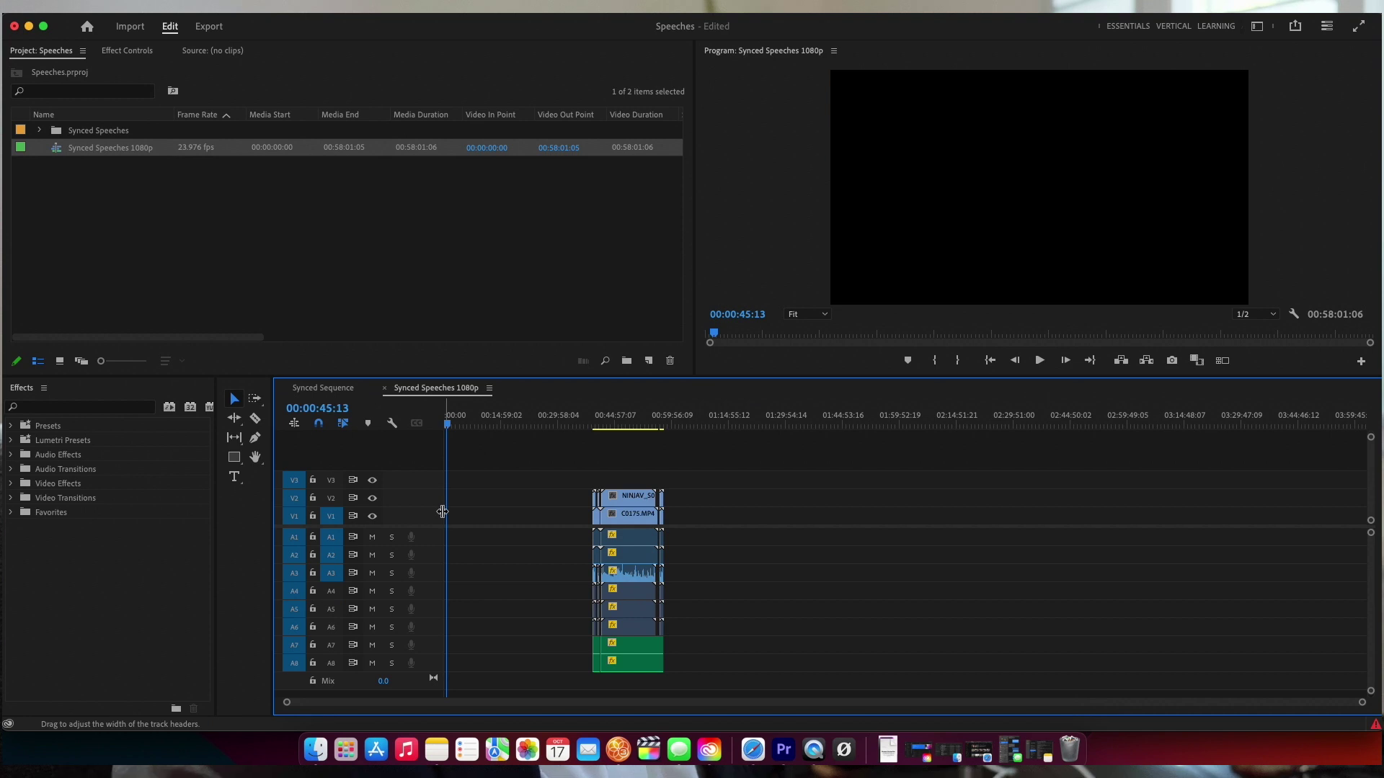
click(509, 515)
key(Delete)
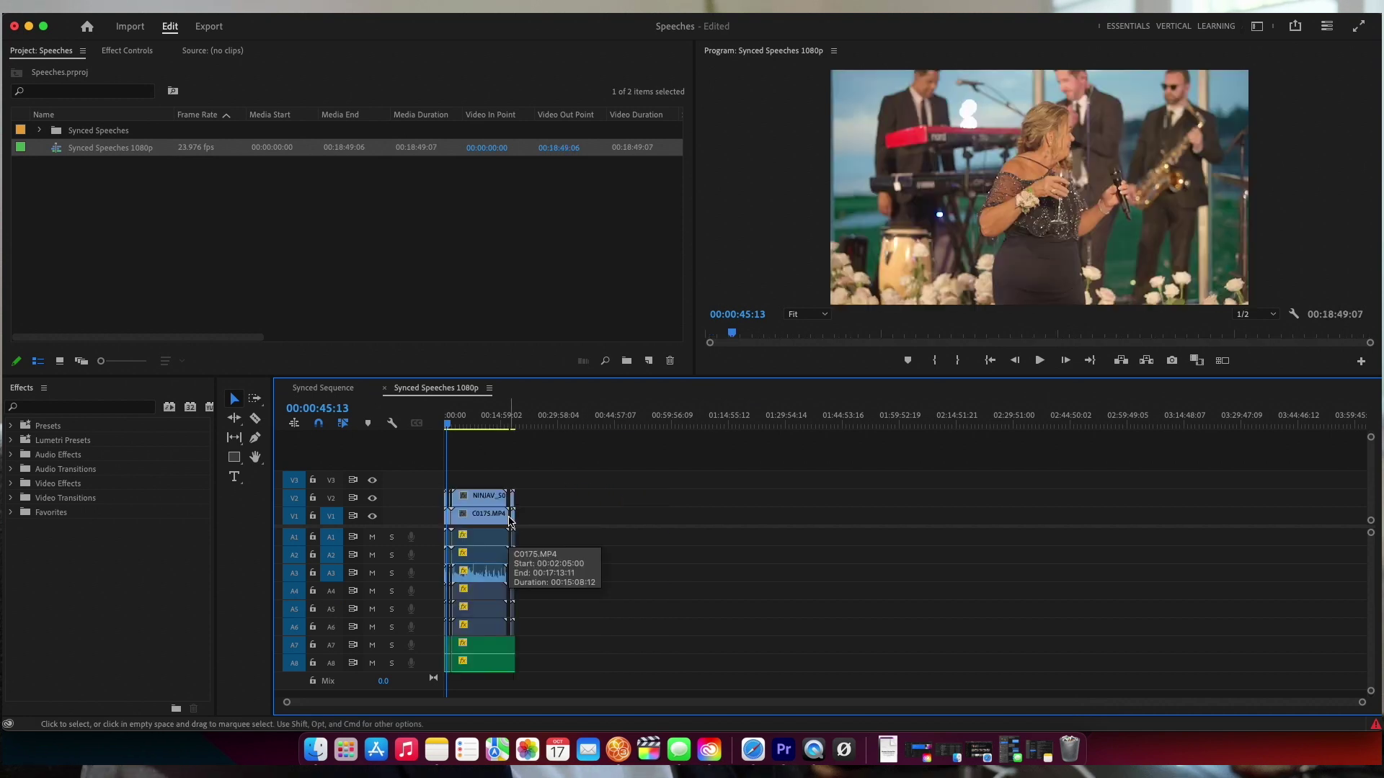
Fit the whole sequence in the timeline and expand the V1 and V2 tracks to show clip thumbnails
key(backslash)
double_click(432, 498)
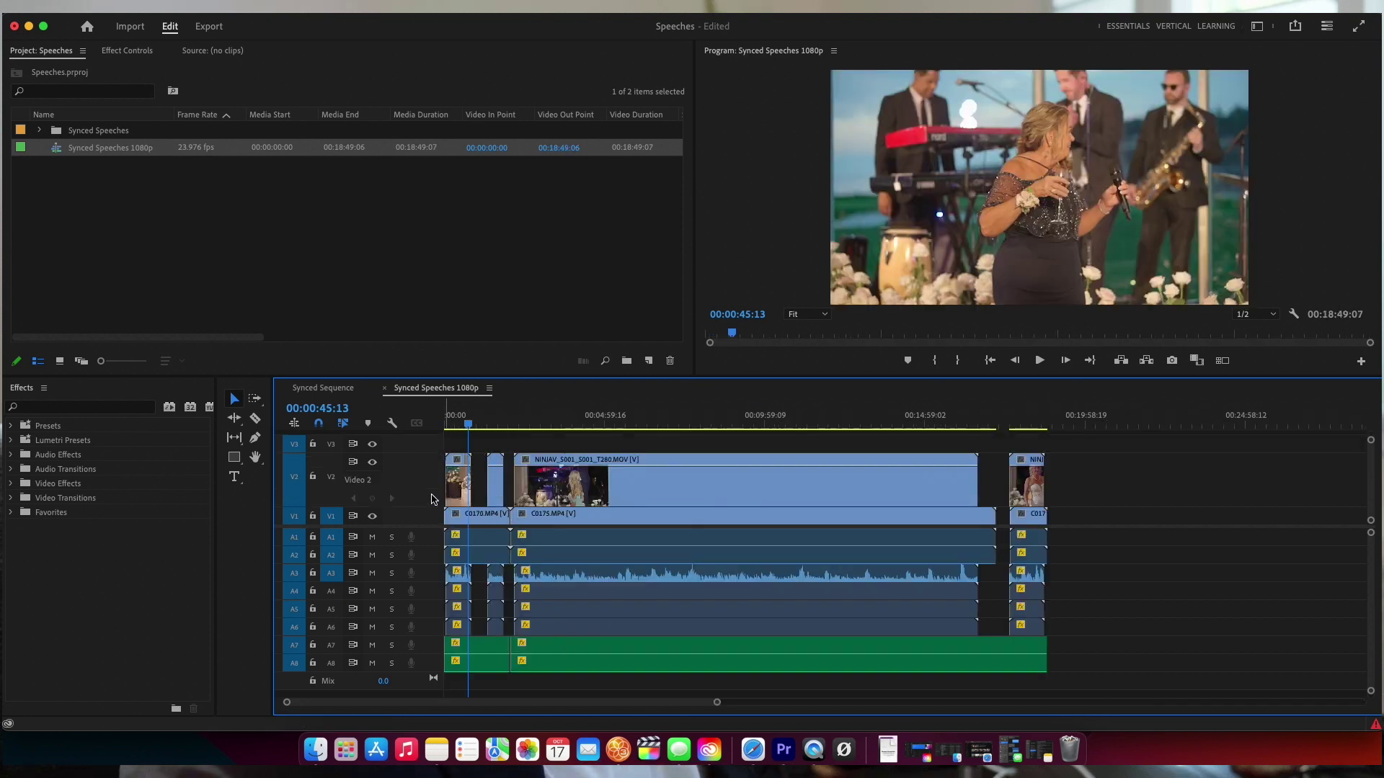
double_click(428, 516)
drag(428, 528, 433, 552)
Lock the V1 and V2 video tracks and delete all the camera audio clips on A1 to A6
click(312, 519)
click(312, 465)
drag(1100, 566, 462, 637)
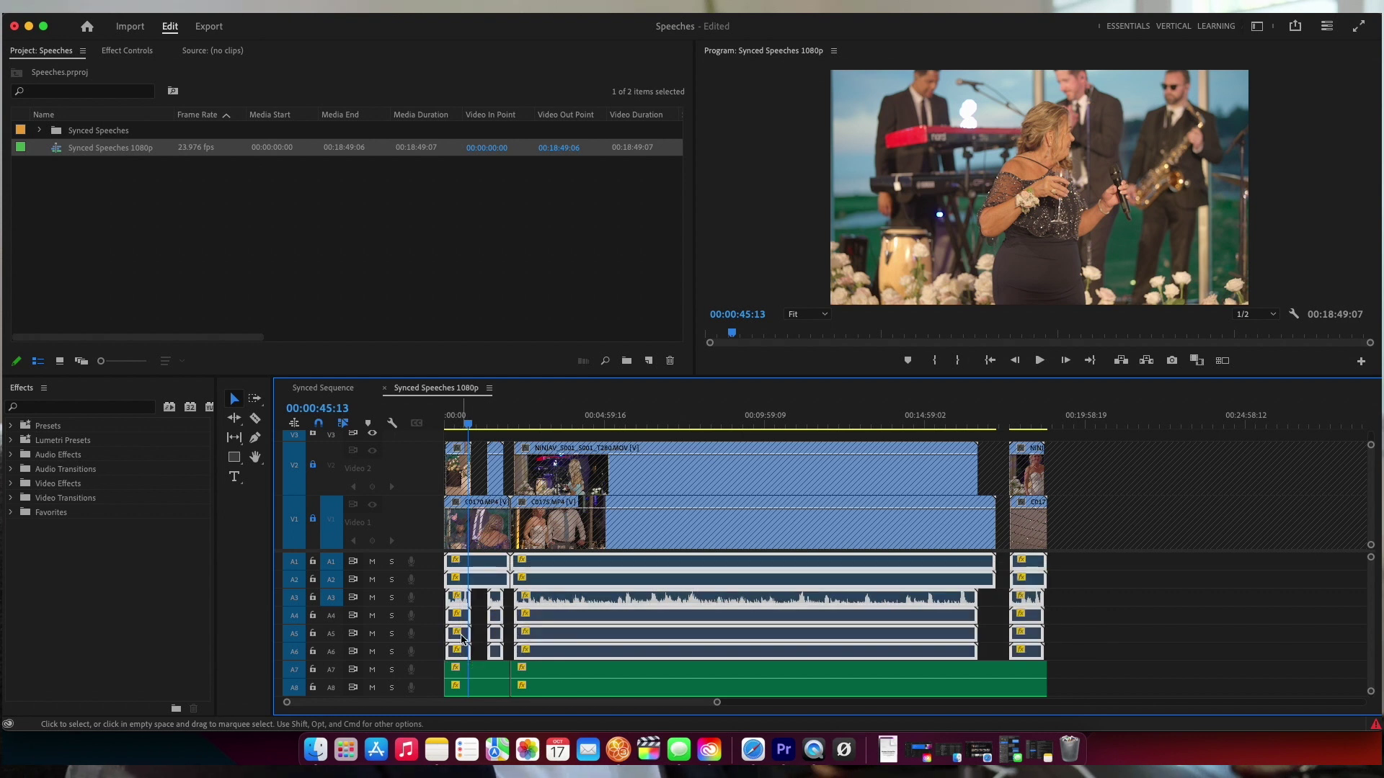
key(Delete)
Delete all empty audio tracks from the sequence
right_click(432, 567)
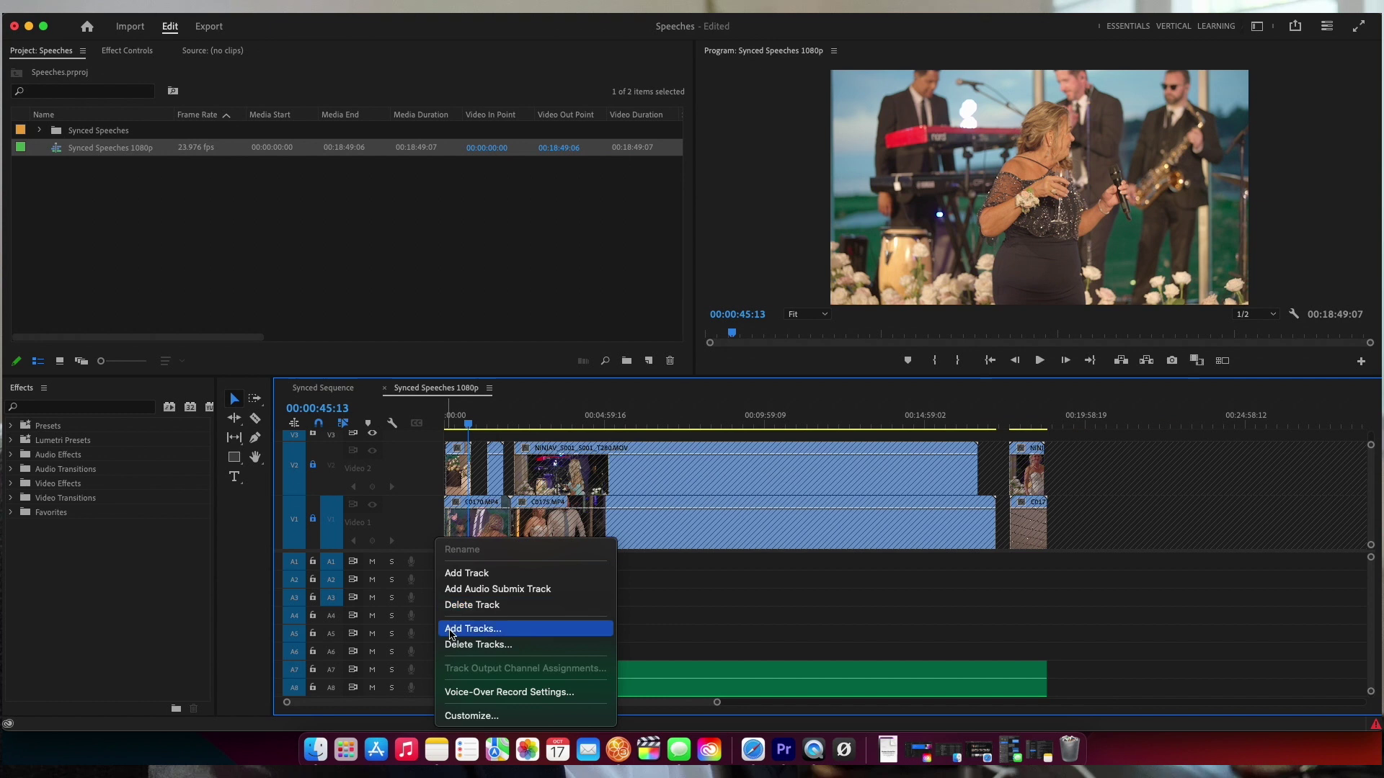
click(476, 644)
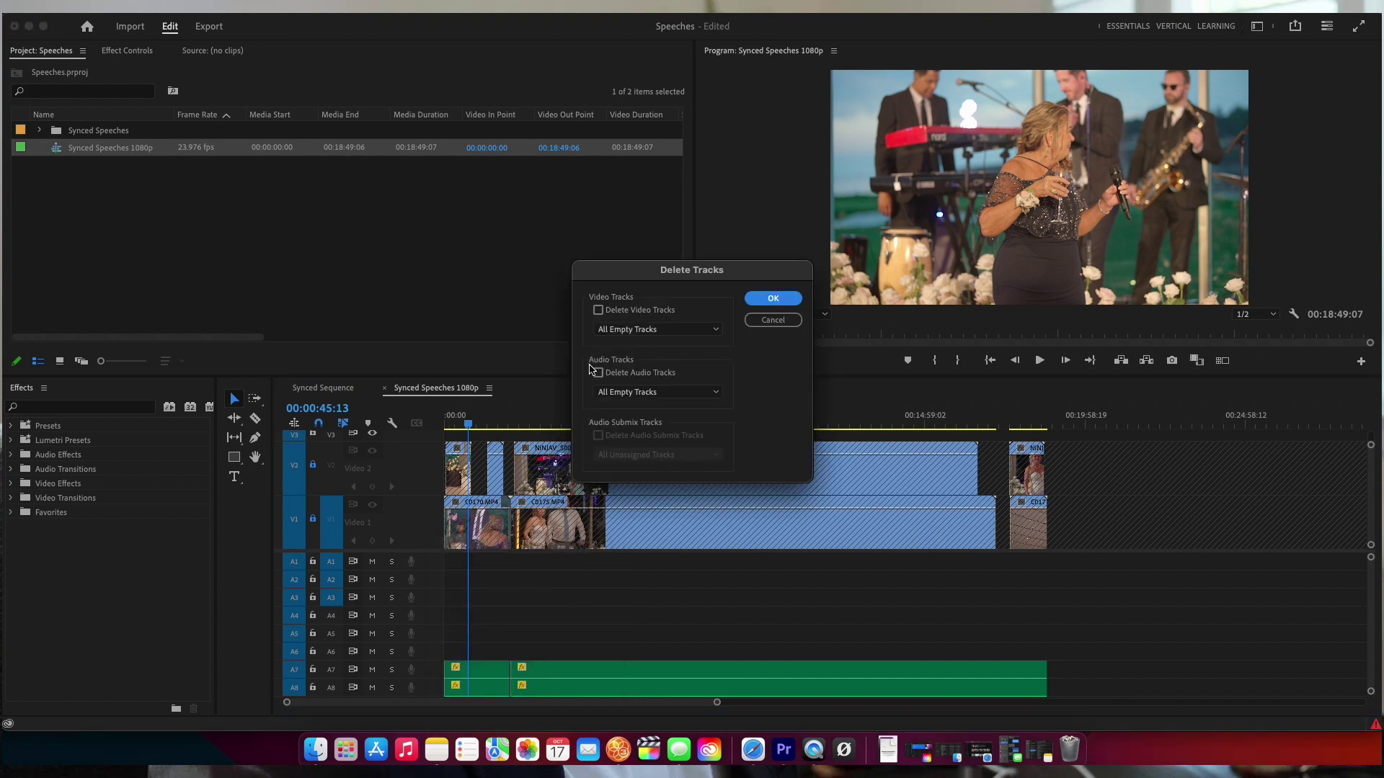
click(598, 373)
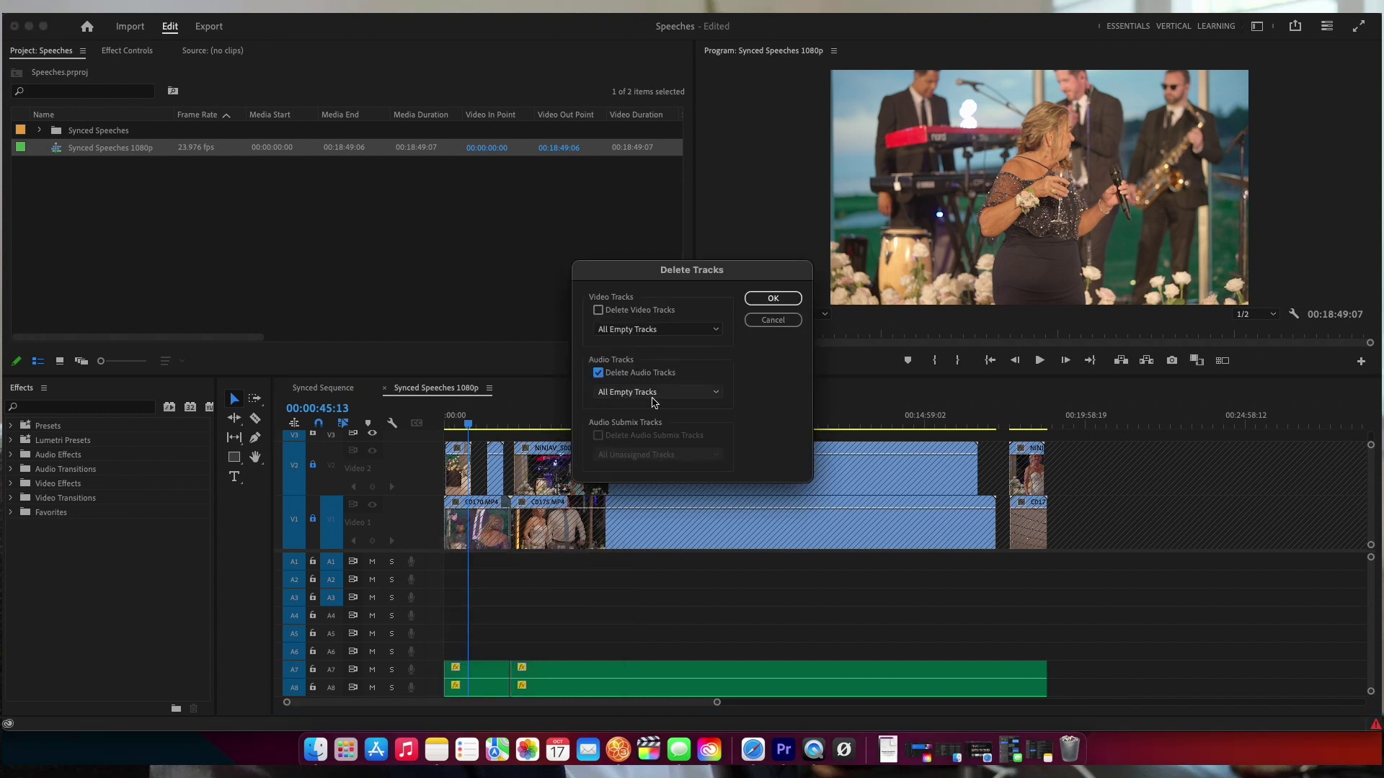
click(772, 299)
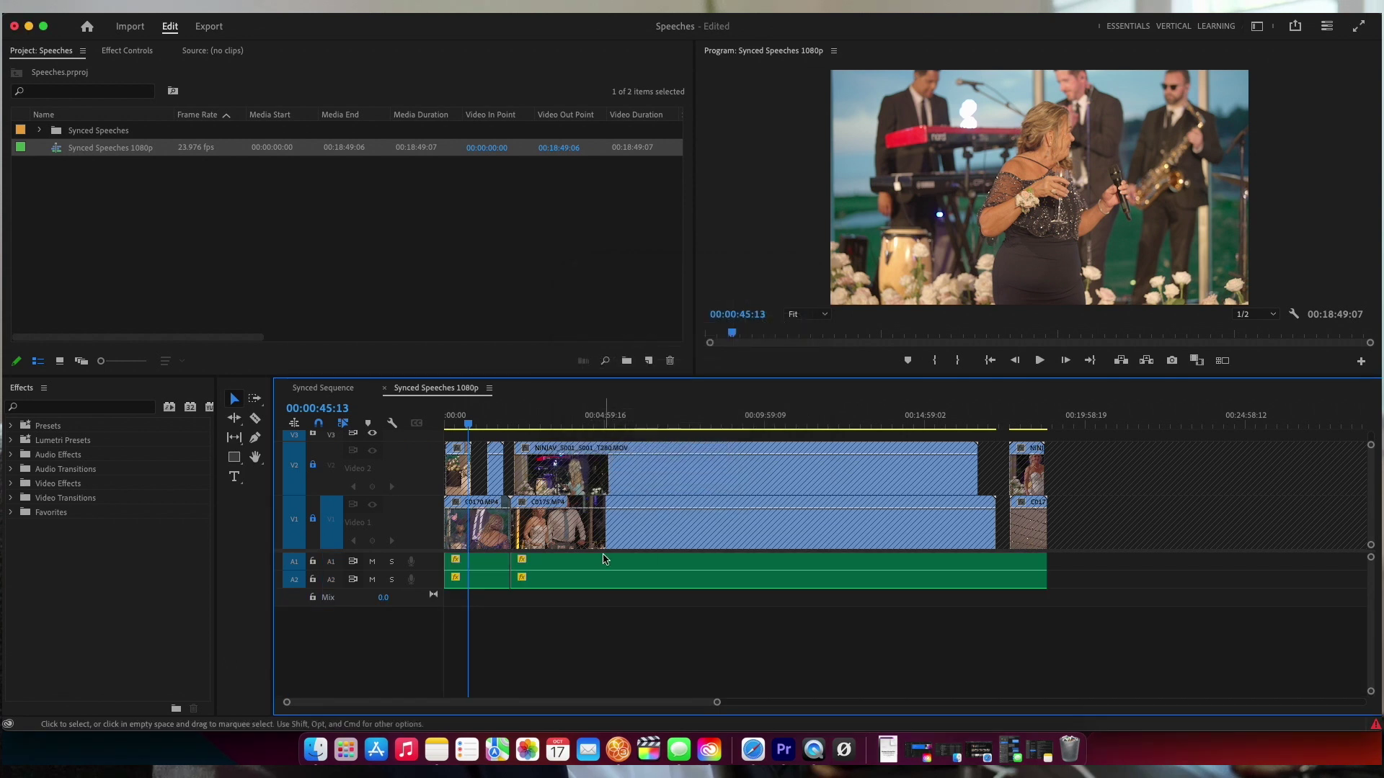
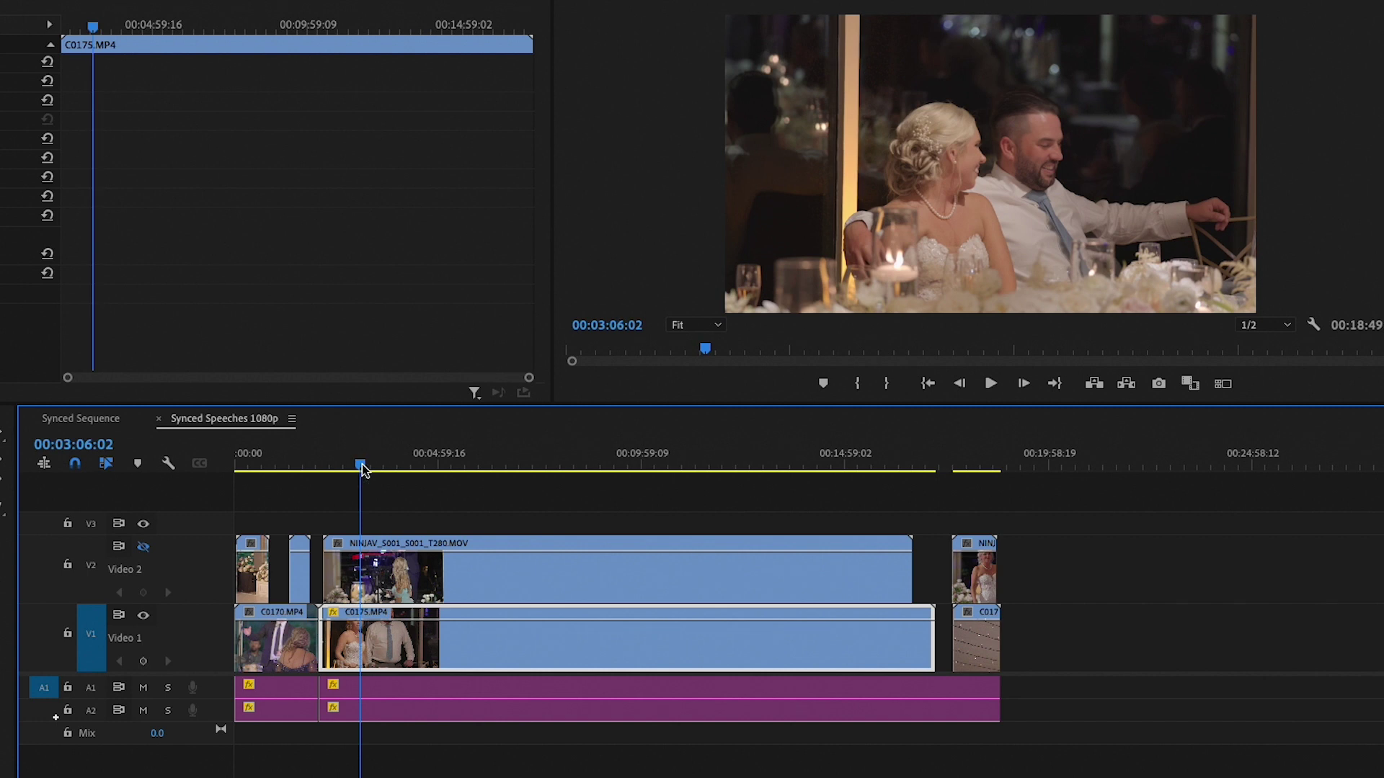
Split the V2 speaker clip at about 00:03:04 and trim the second part's start to about 00:03:07 for a reaction cutaway
key(equal)
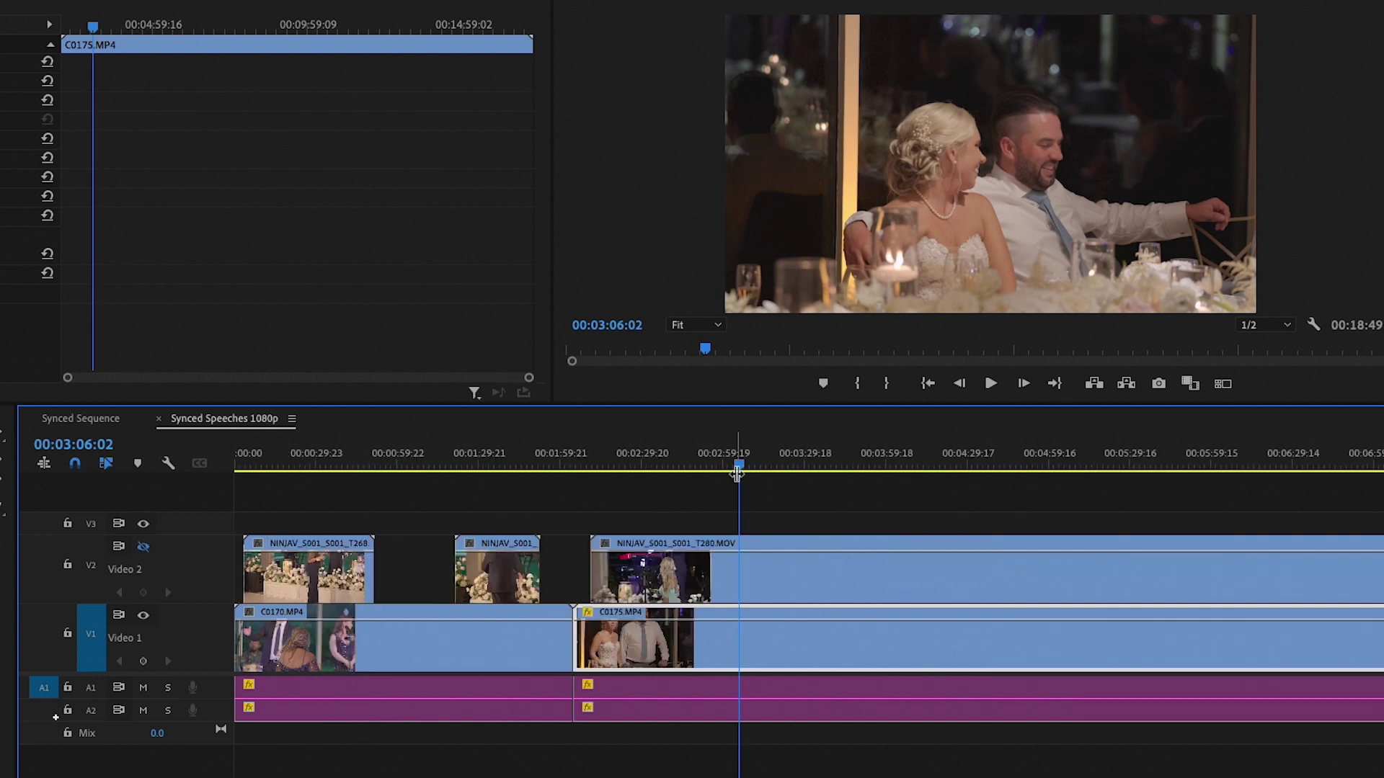
drag(737, 464, 736, 466)
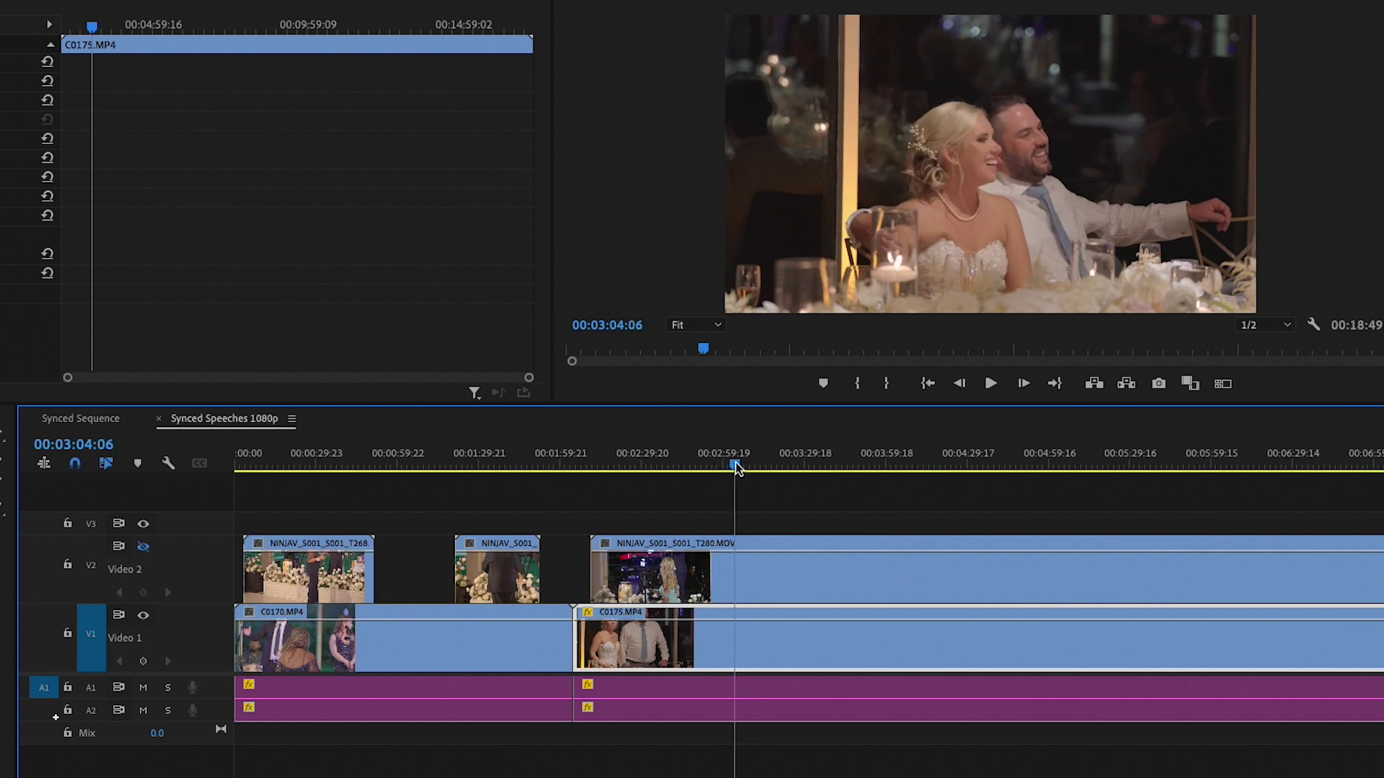
click(144, 548)
click(737, 568)
key(space)
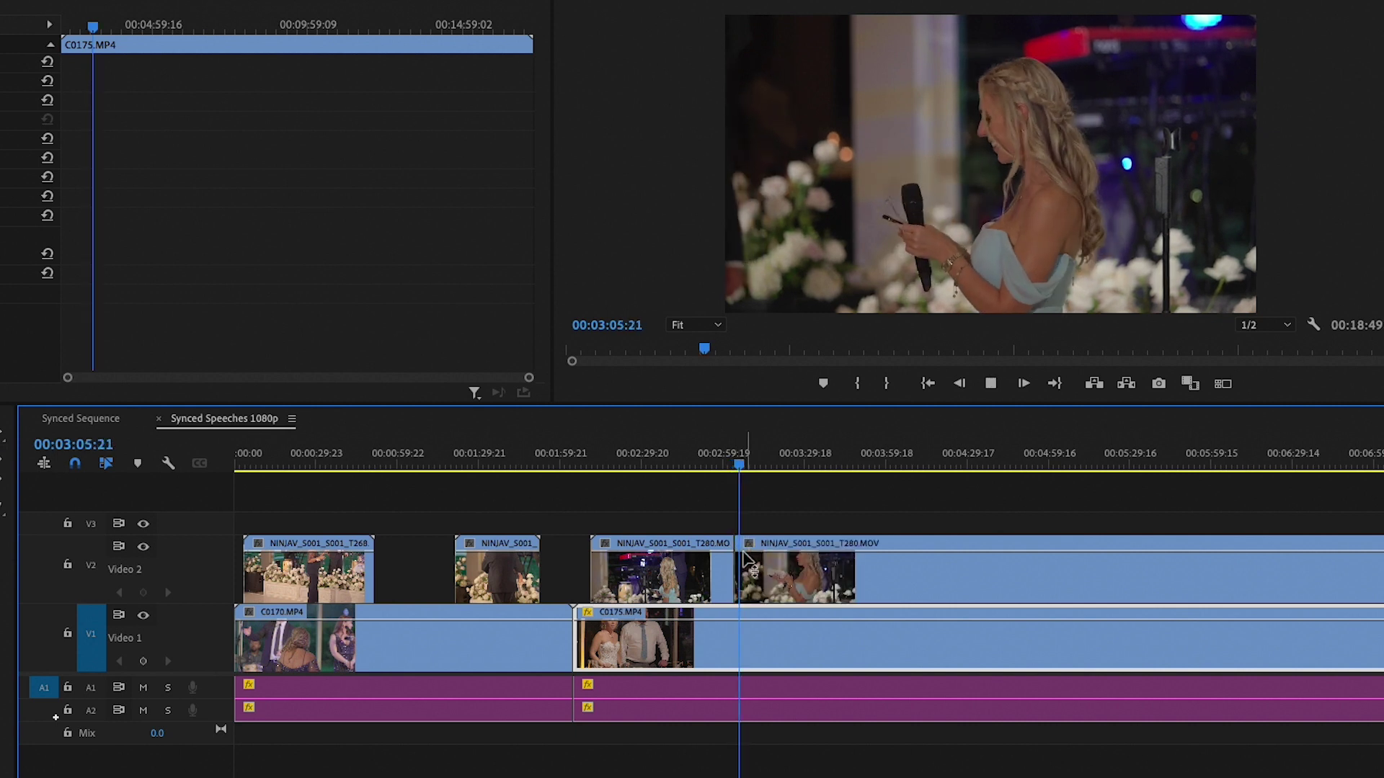
key(space)
drag(740, 544, 742, 544)
drag(739, 465, 731, 466)
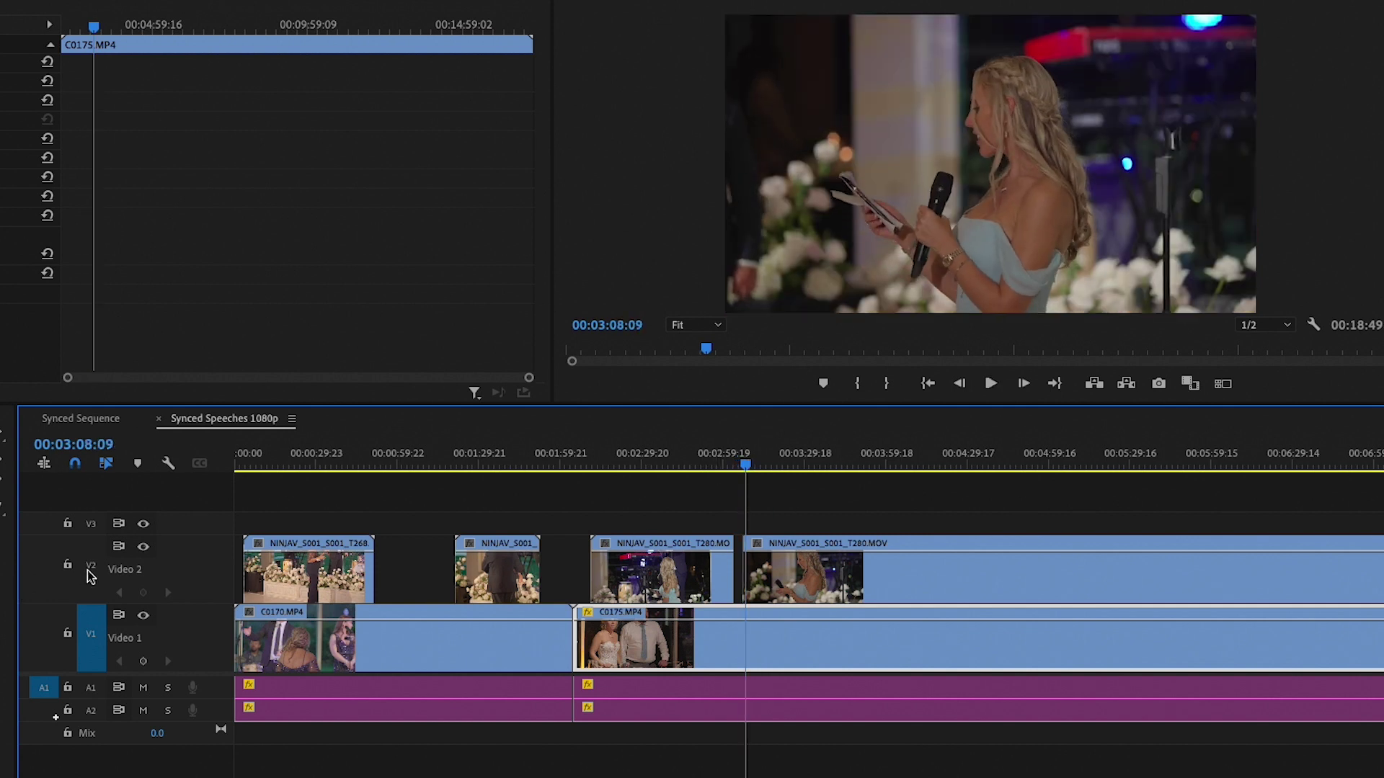
Cut a second reaction gap in the V2 speaker clip from about 00:03:17 to 00:03:19 and play it back
click(143, 548)
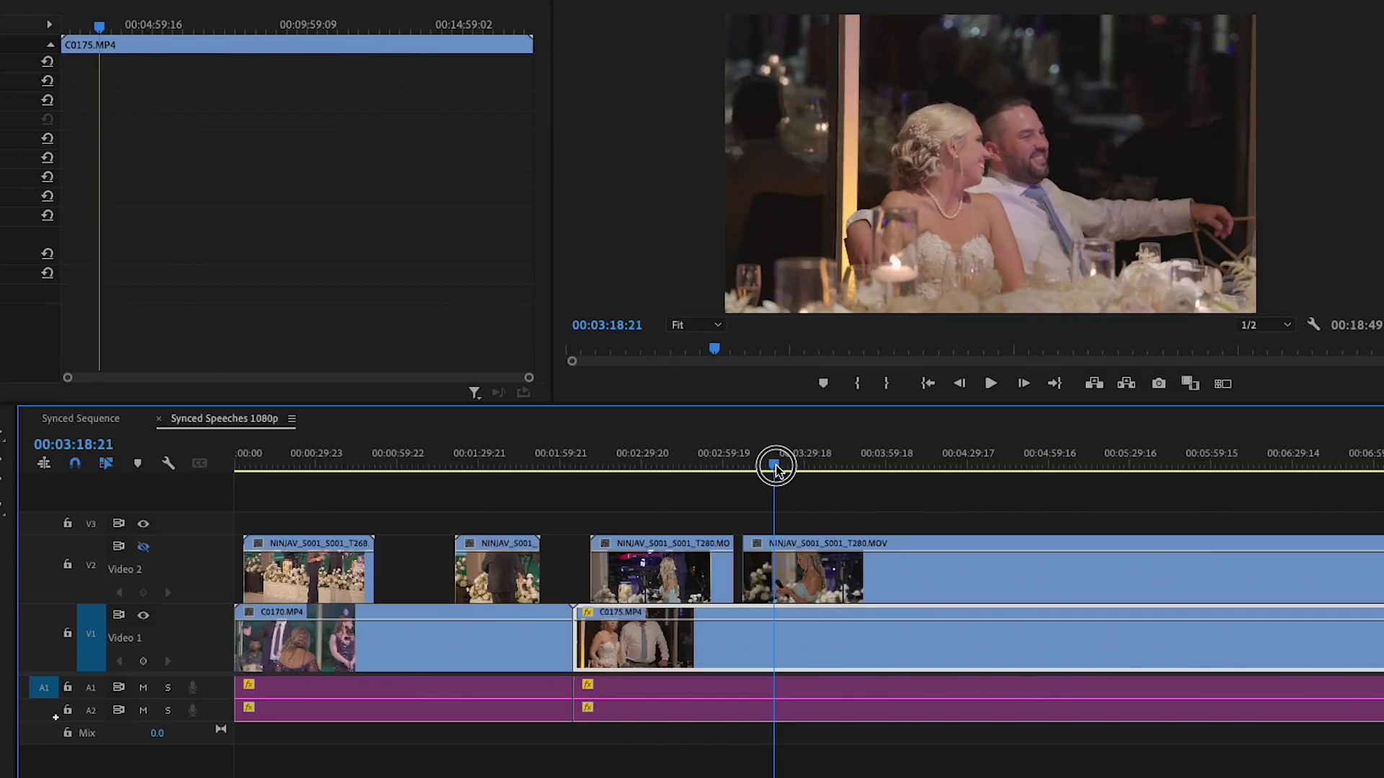
drag(775, 469, 776, 476)
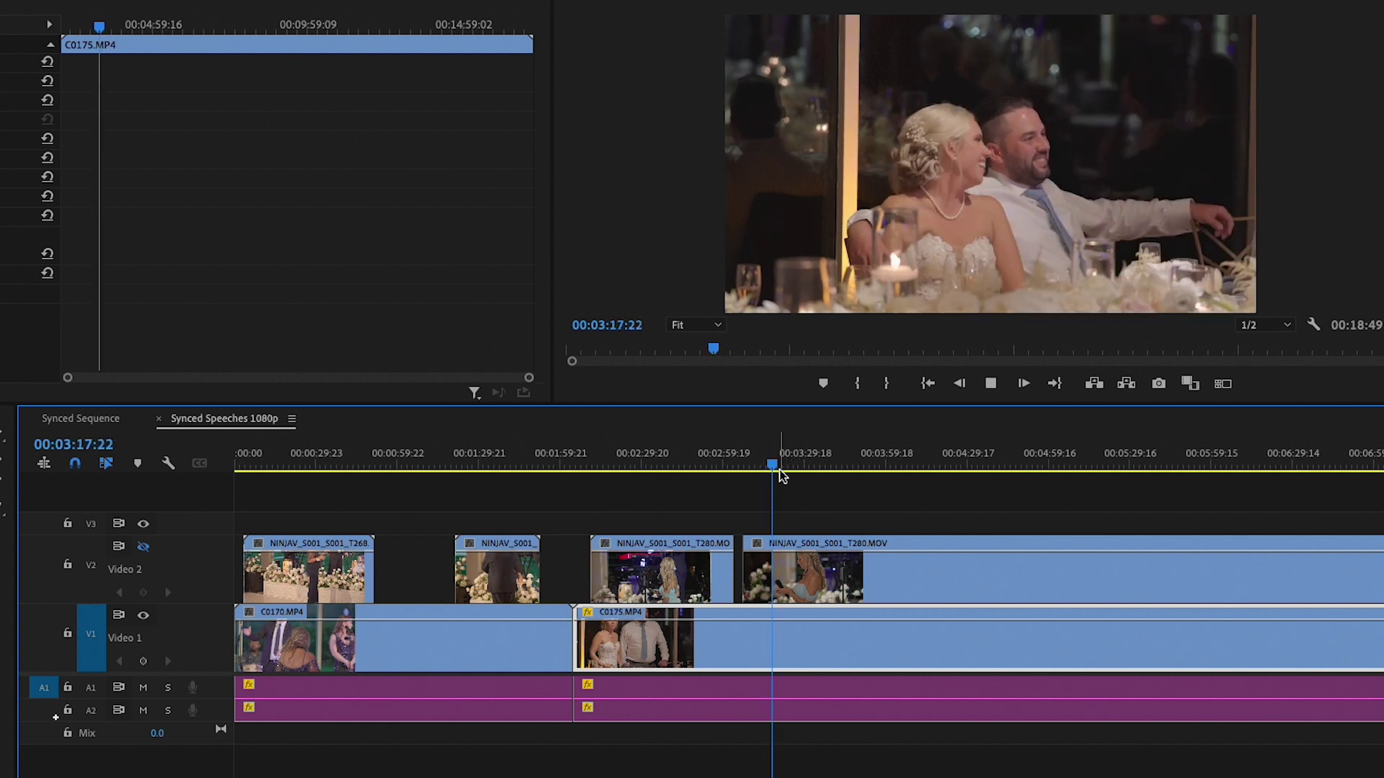
key(space)
drag(777, 467, 771, 467)
click(769, 545)
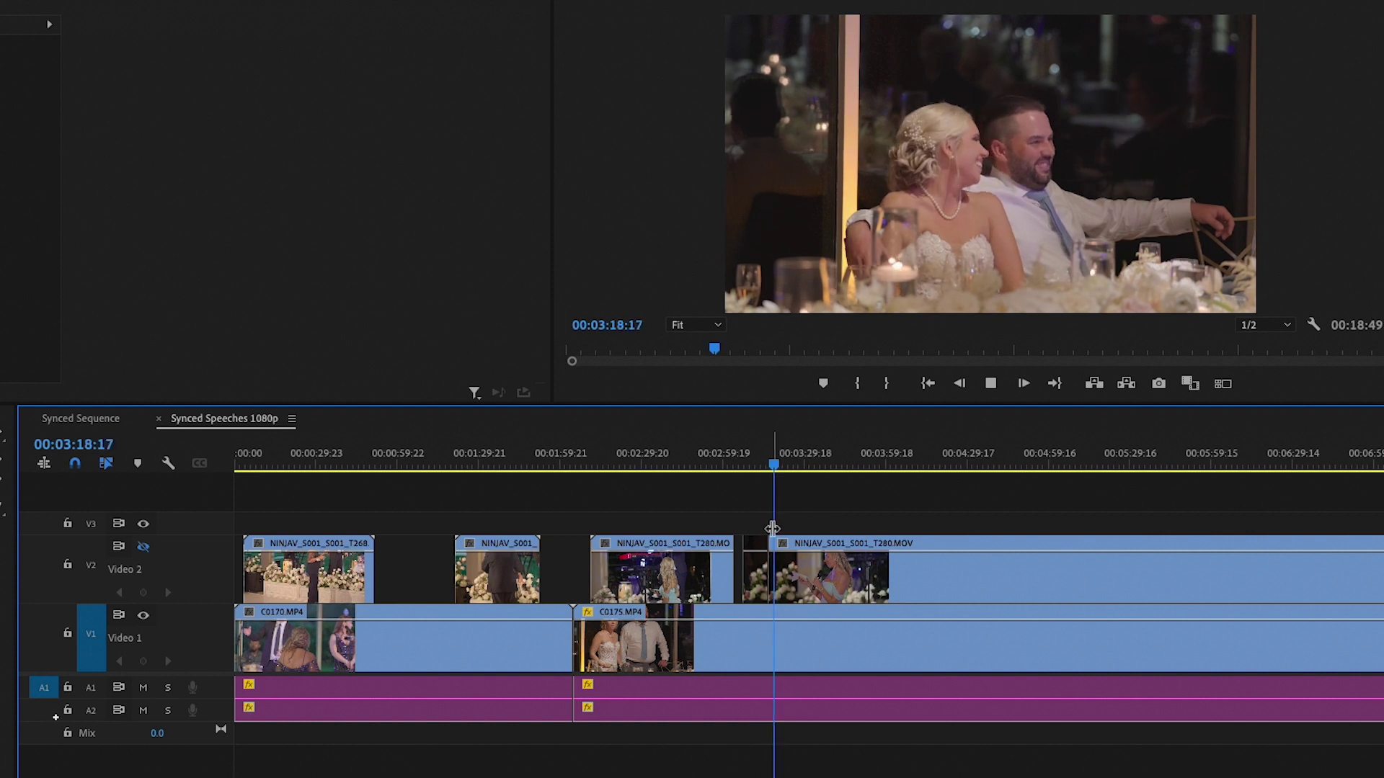
key(v)
key(space)
drag(770, 545, 776, 546)
click(143, 547)
drag(741, 467, 767, 461)
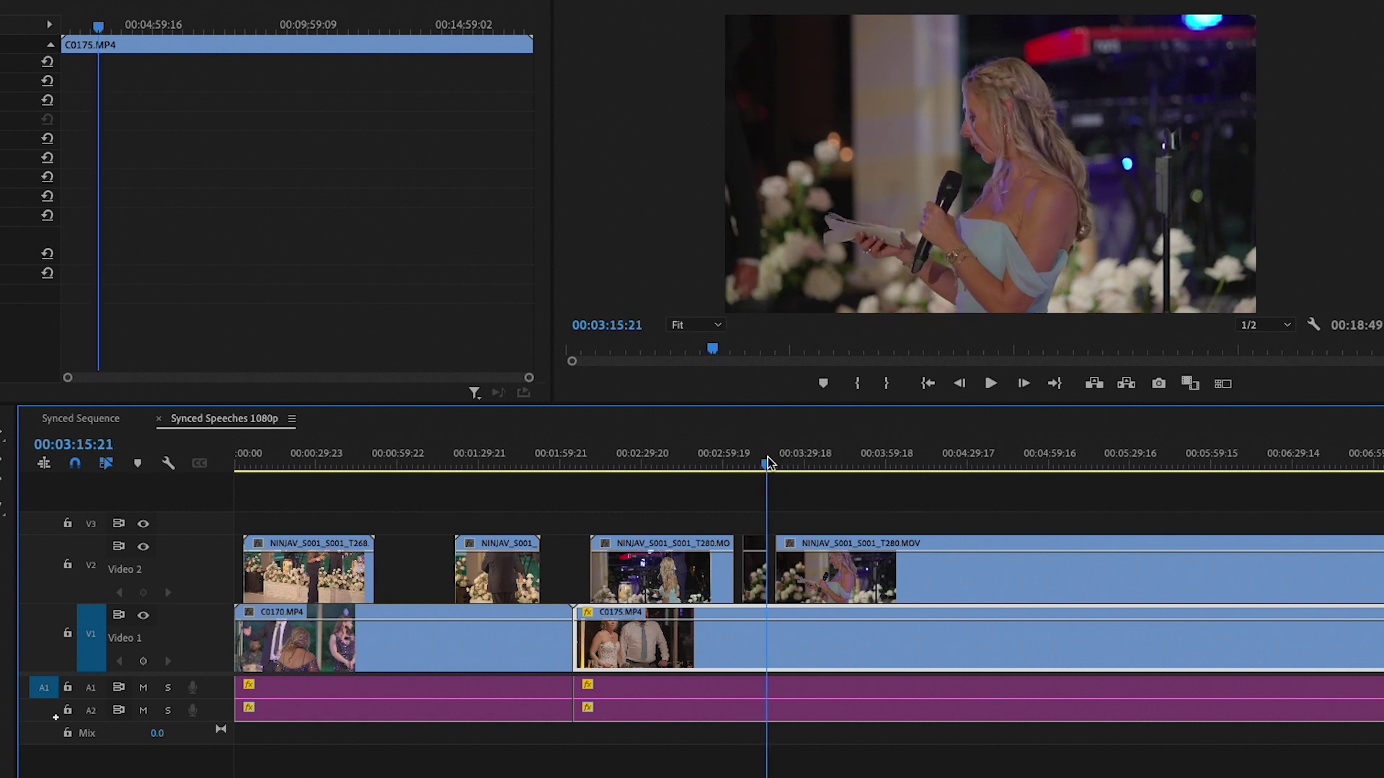
key(space)
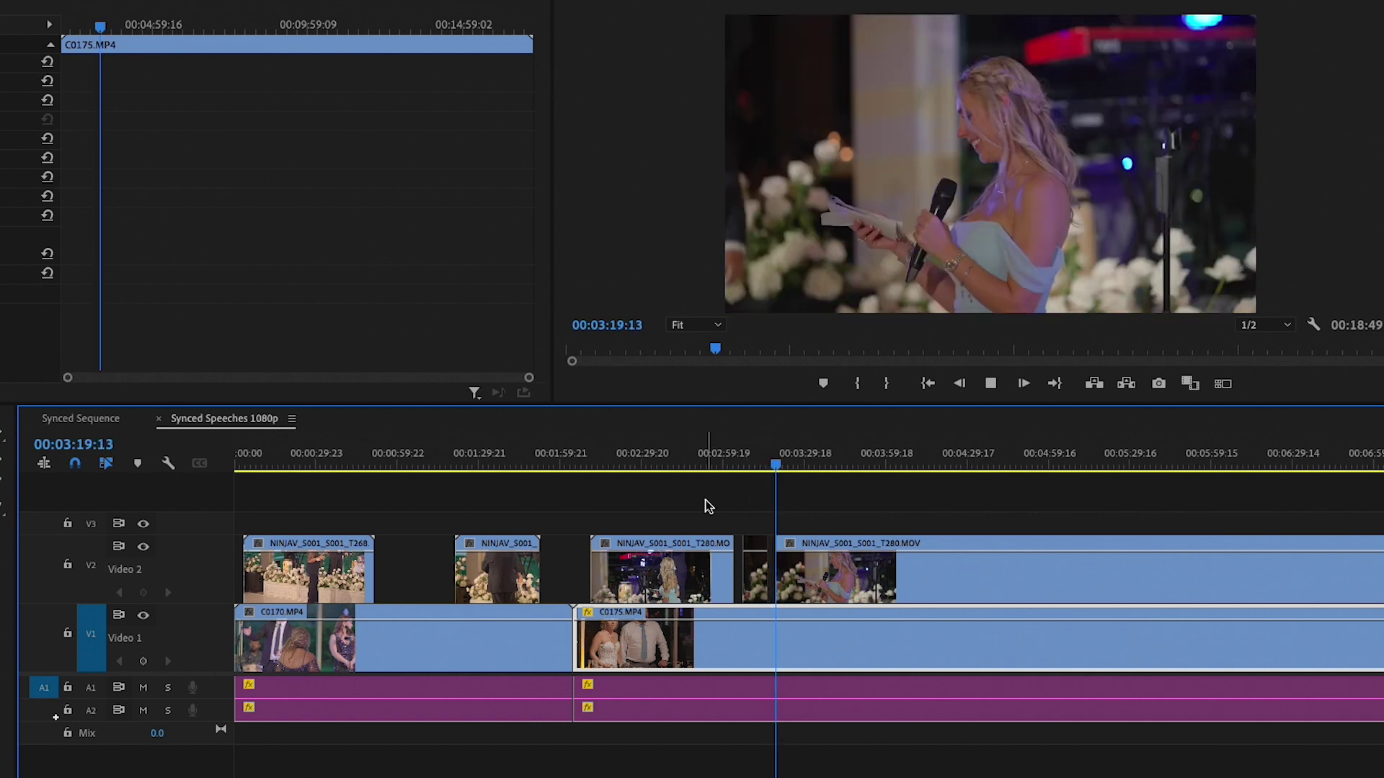
Split the V2 speaker clip at about 00:03:52, trim the following part's start to about 00:03:56, and preview the cutaway
click(143, 546)
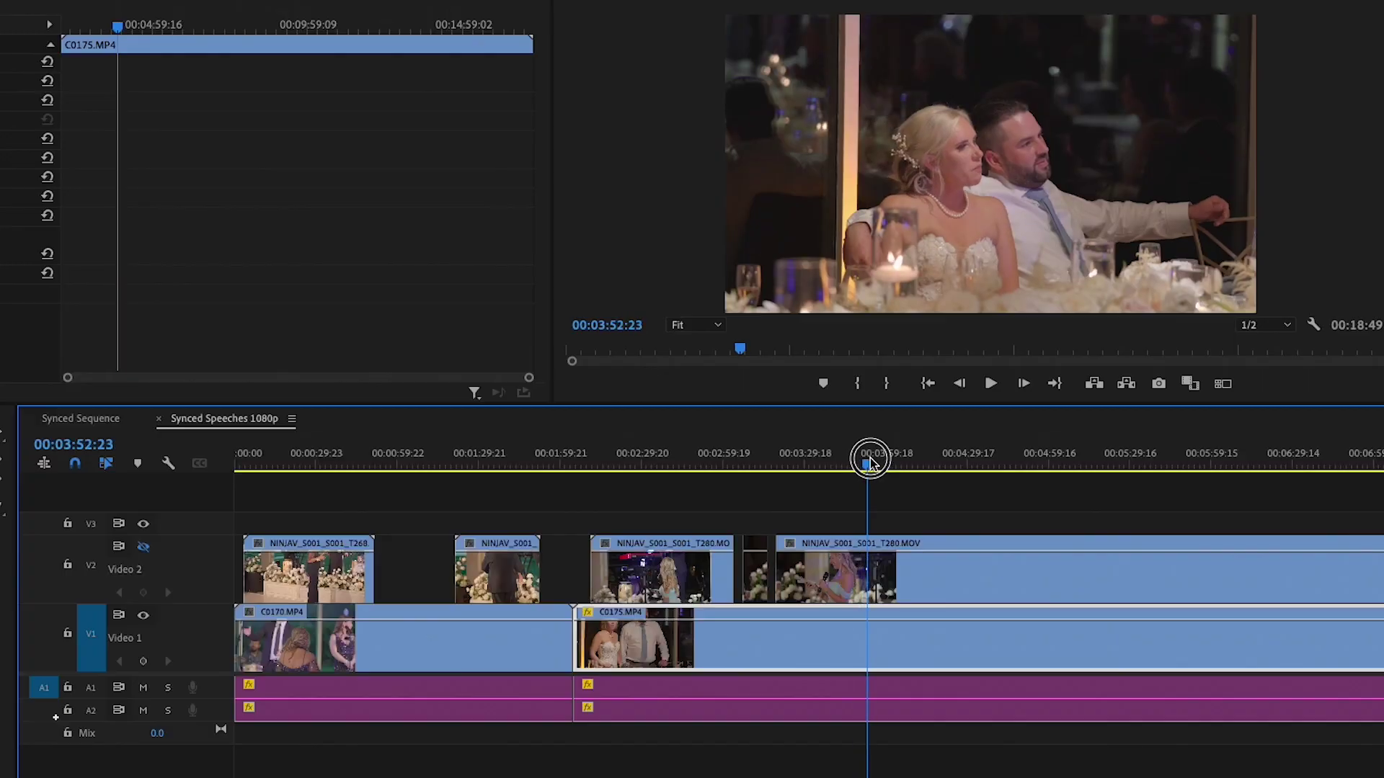
mouse_move(871, 462)
mouse_down()
mouse_move(886, 462)
mouse_move(868, 473)
mouse_up()
key(ctrl+k)
key(ctrl+shift+a)
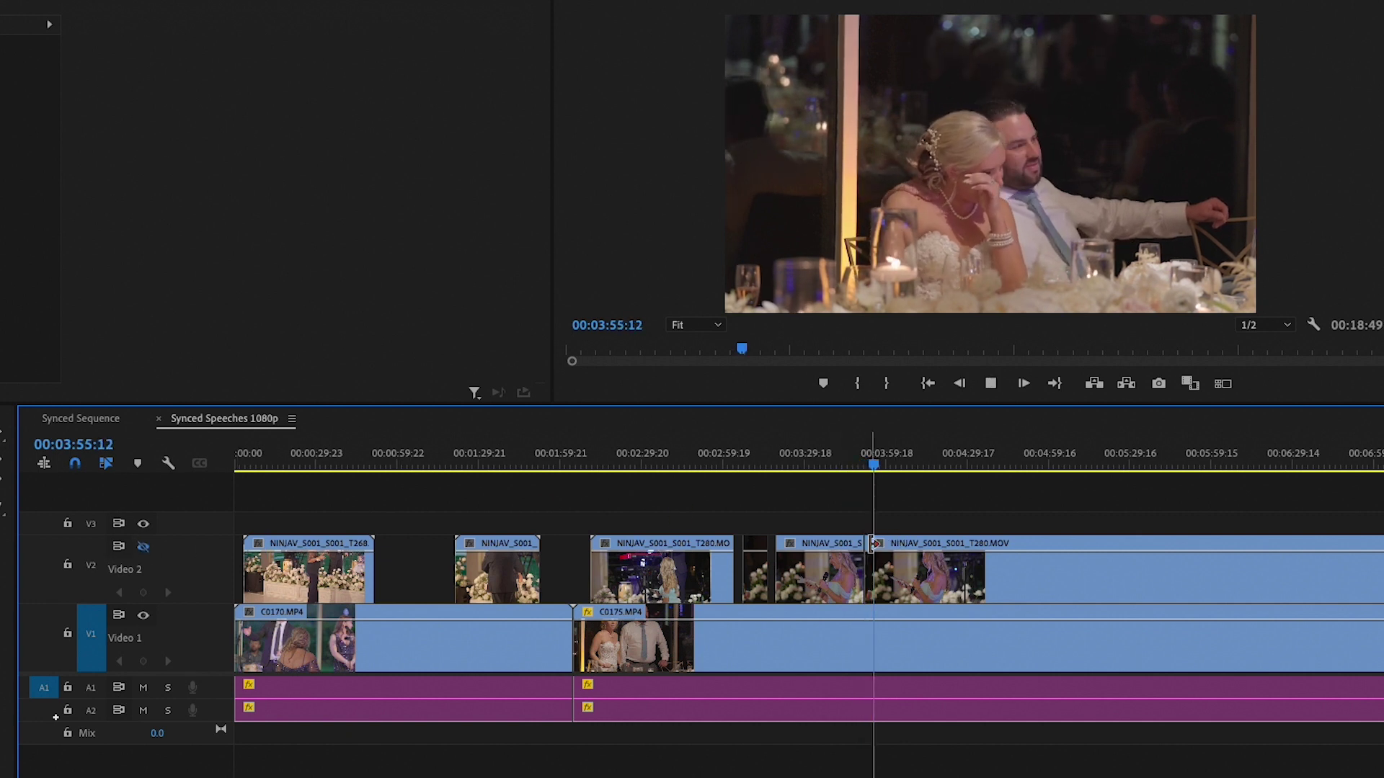
key(space)
key(d)
drag(872, 542, 876, 542)
click(143, 547)
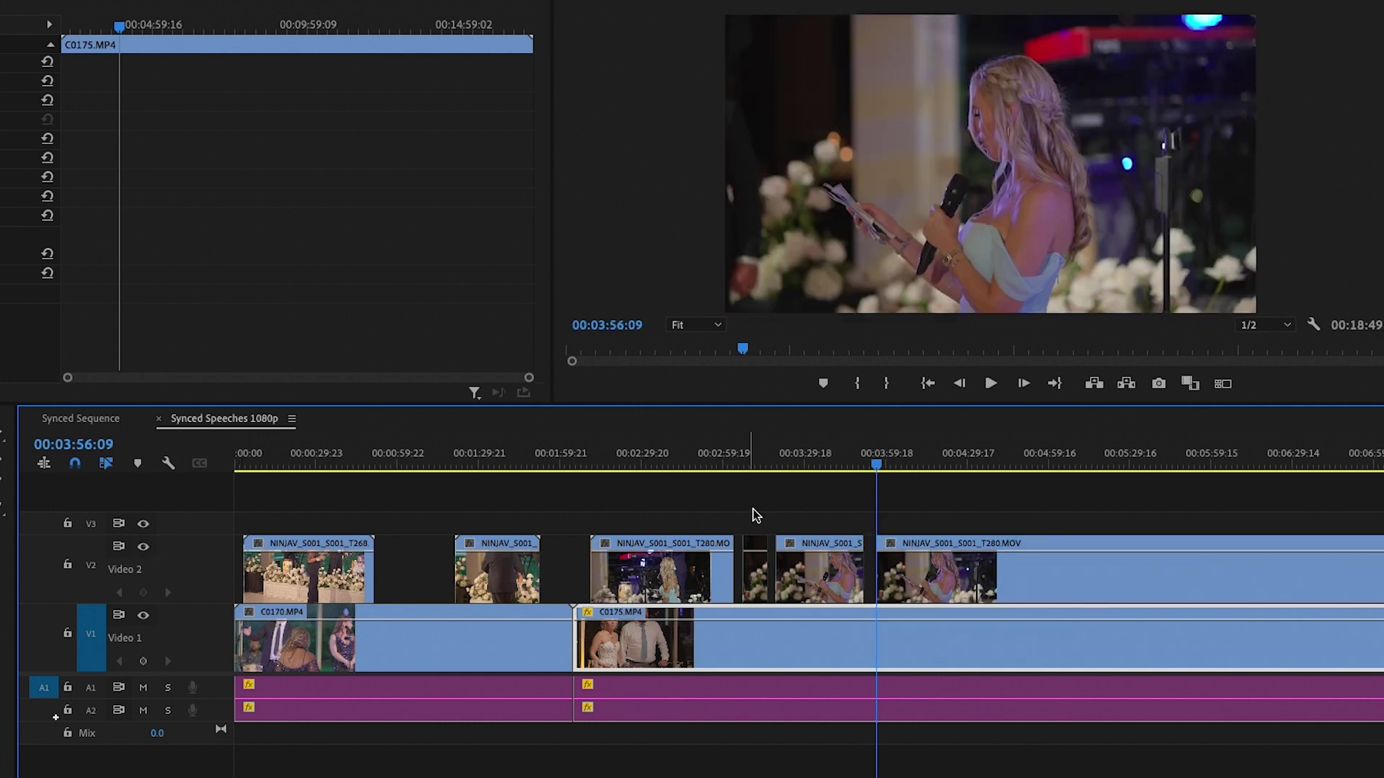
click(856, 465)
key(space)
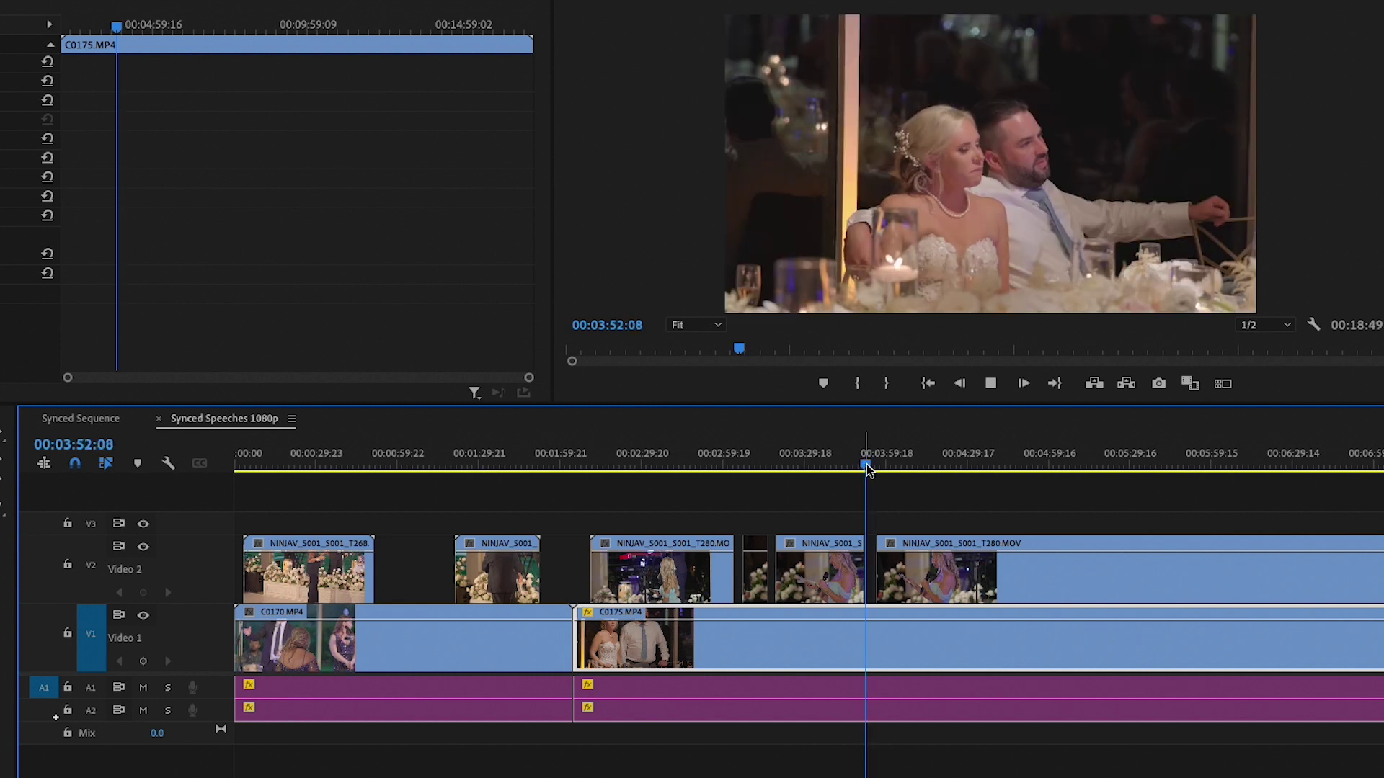
click(879, 465)
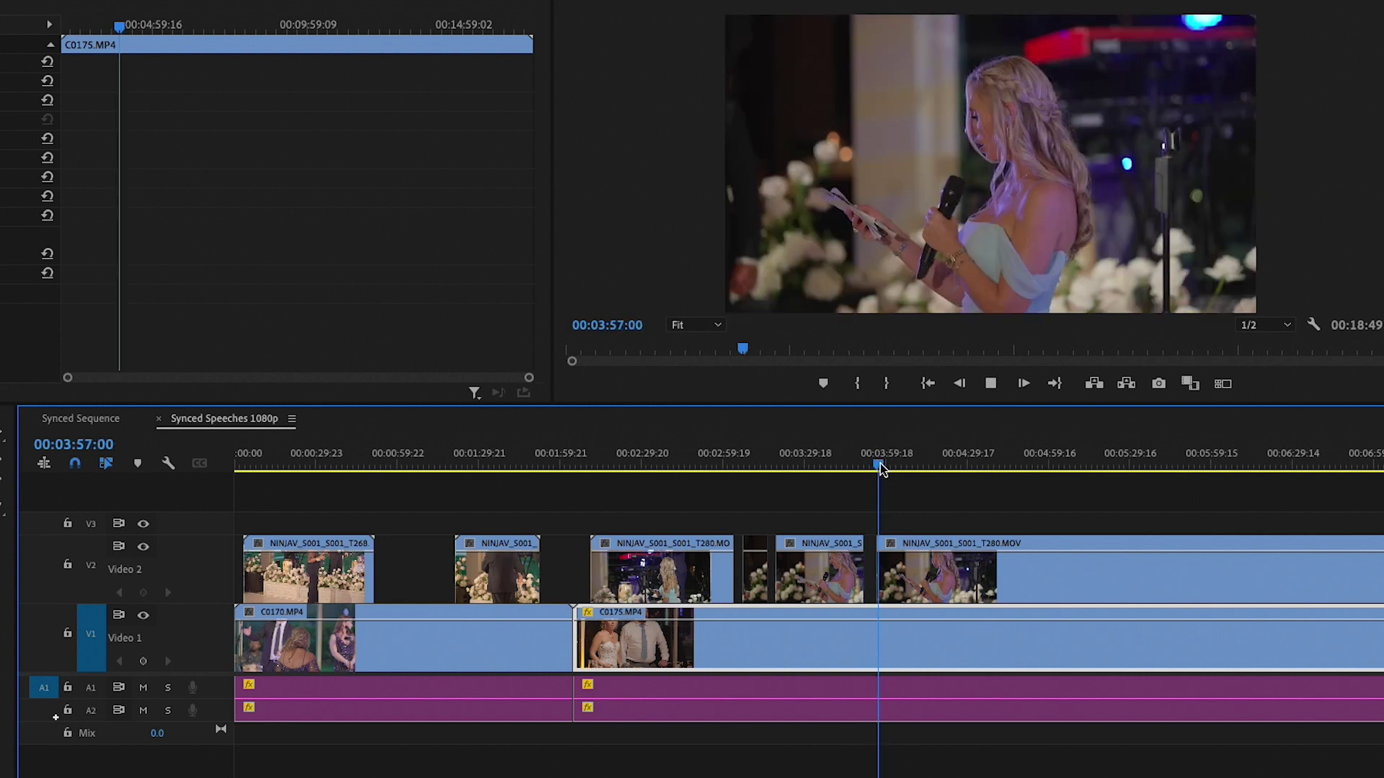
key(space)
Scrub the V1 footage from about 00:03:58 to 00:05:16 with V2 hidden for more reactions, and check the speaker footage on V2 up to 00:06:34
click(144, 547)
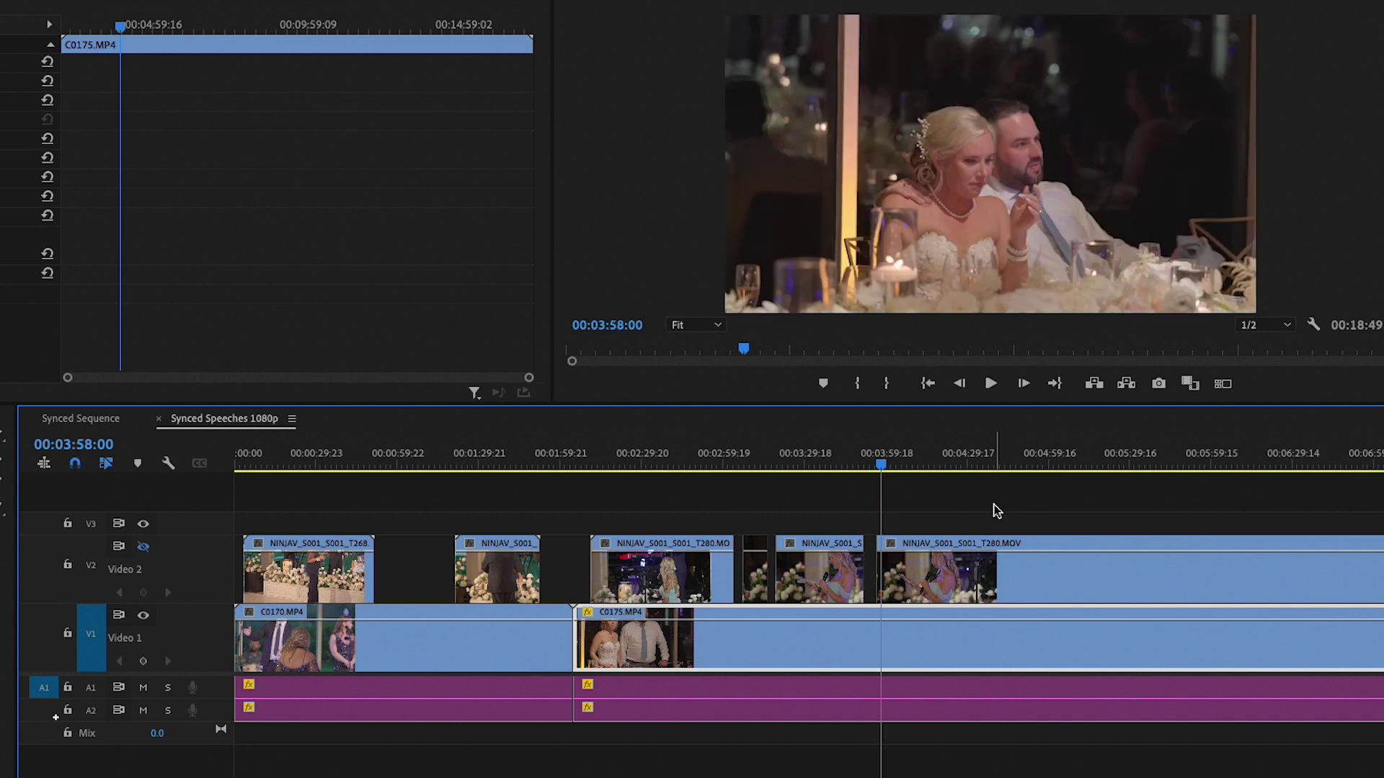
drag(877, 457, 948, 465)
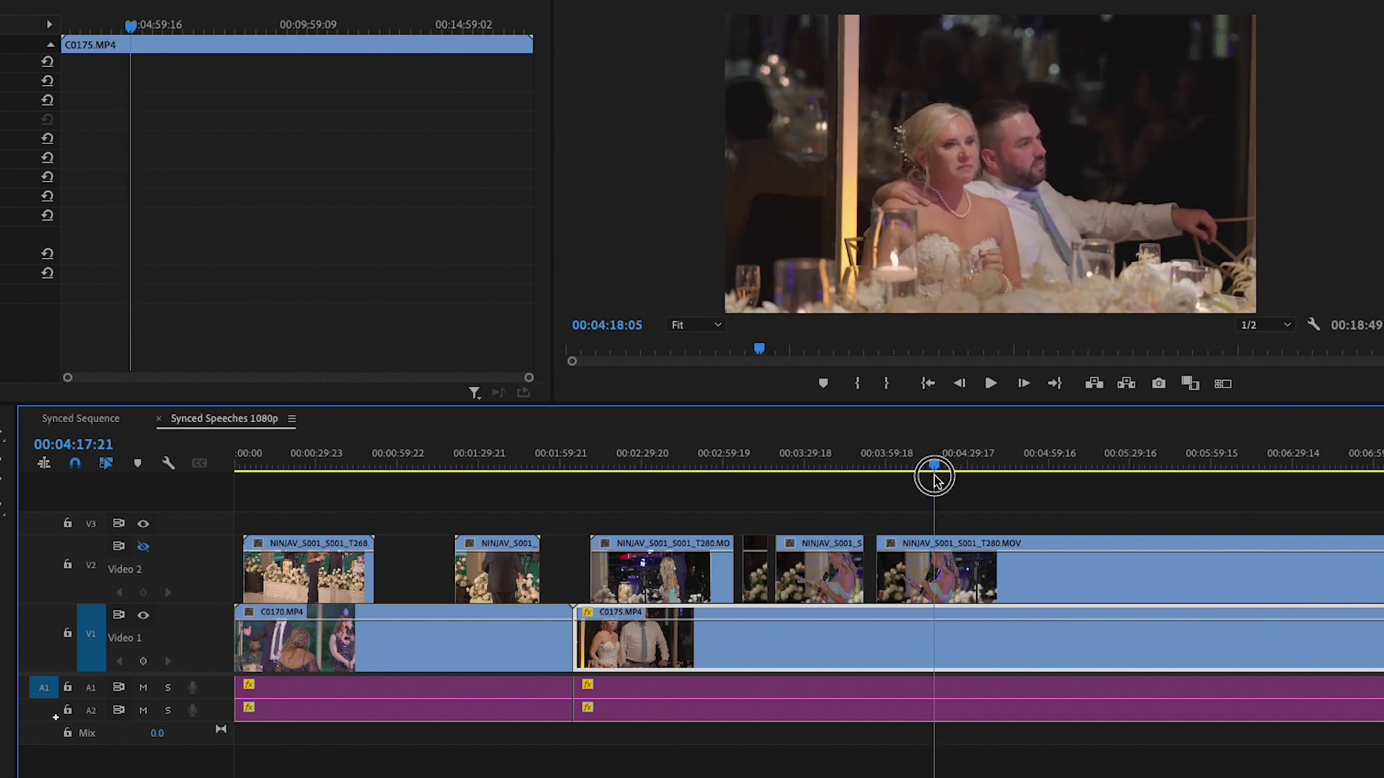
drag(945, 475, 955, 474)
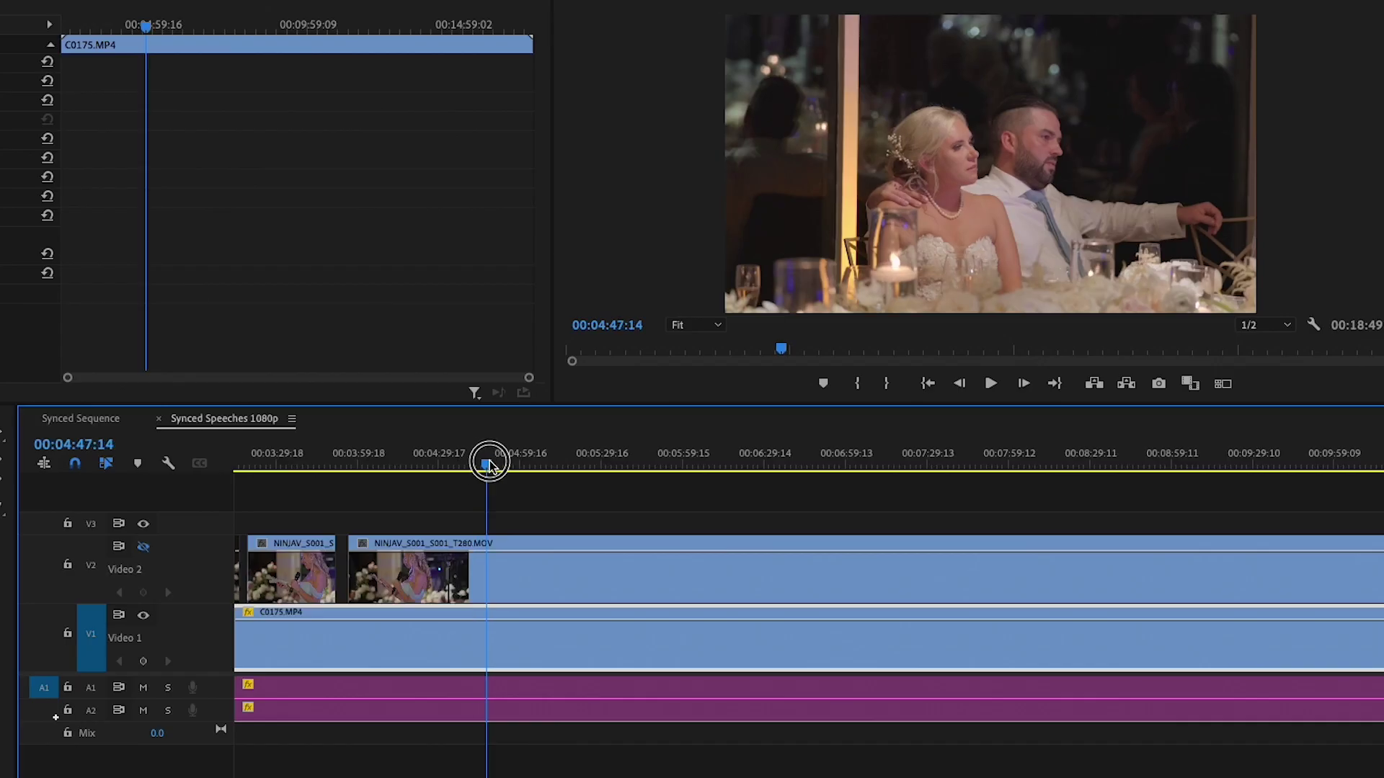
mouse_move(485, 464)
mouse_down()
mouse_move(519, 466)
mouse_move(497, 479)
mouse_up()
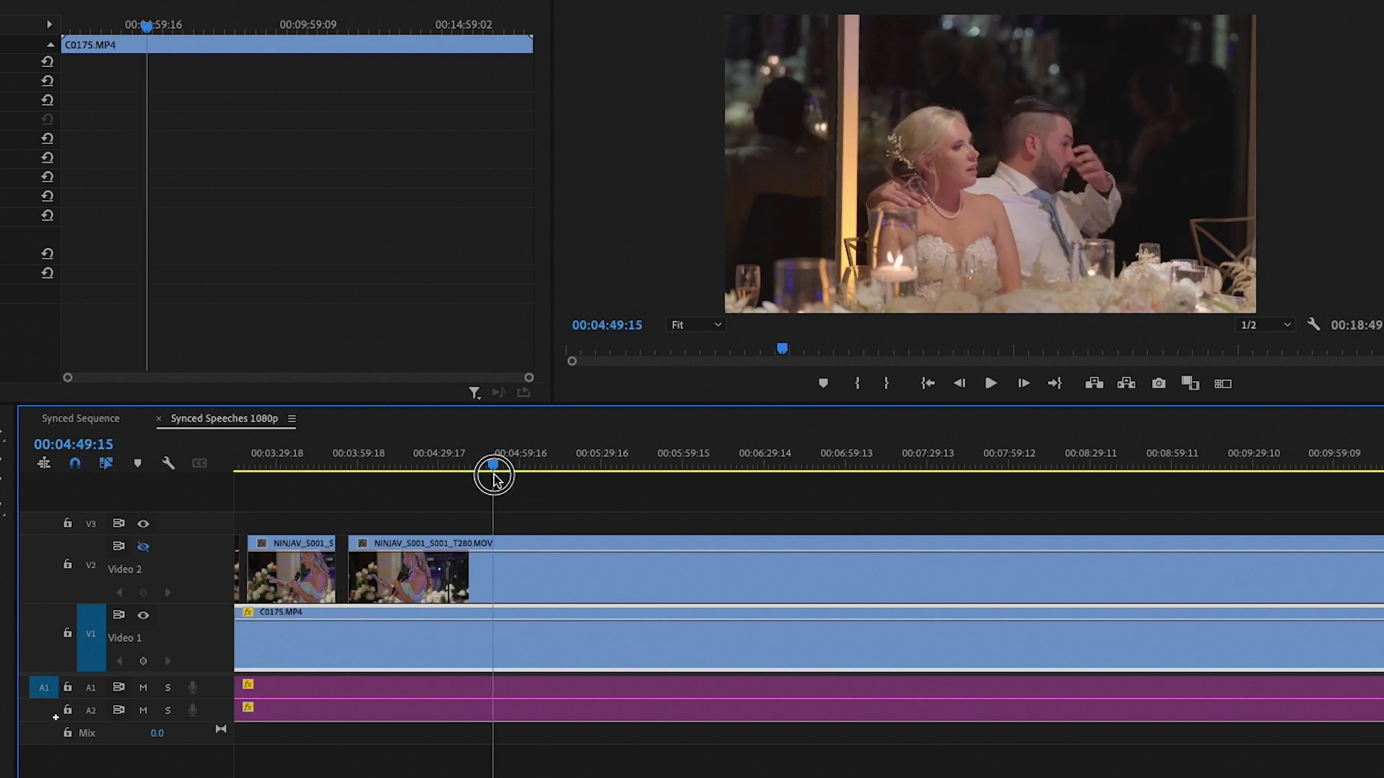
drag(496, 479, 563, 467)
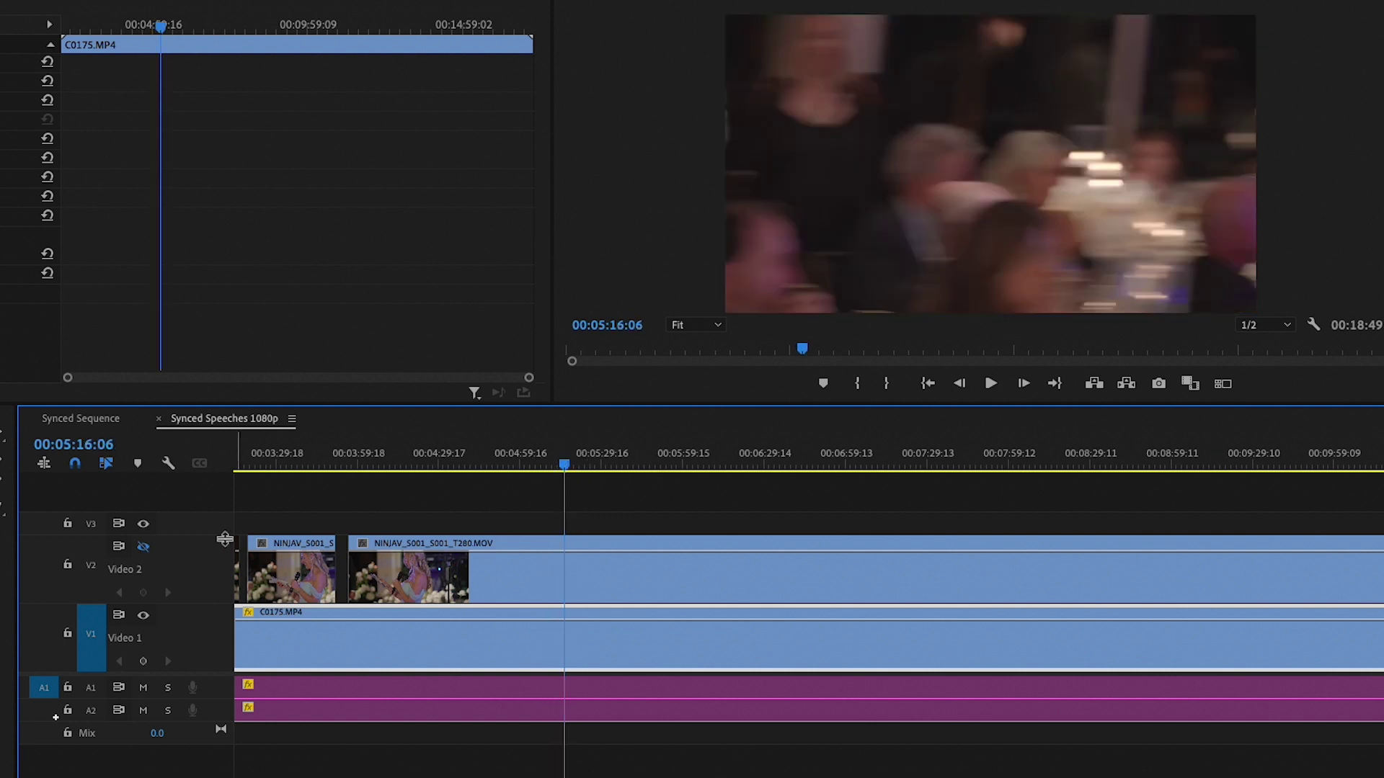
click(142, 546)
drag(555, 457, 534, 463)
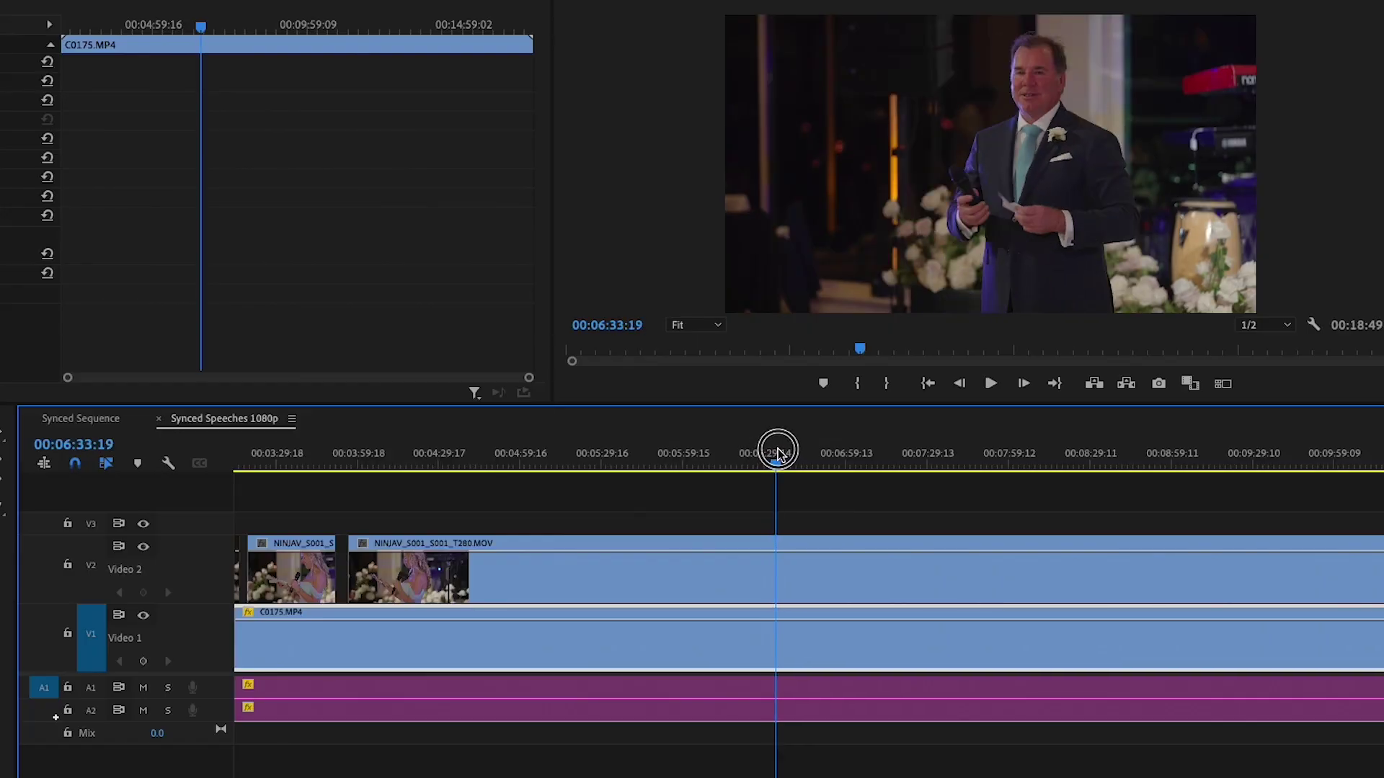
key(space)
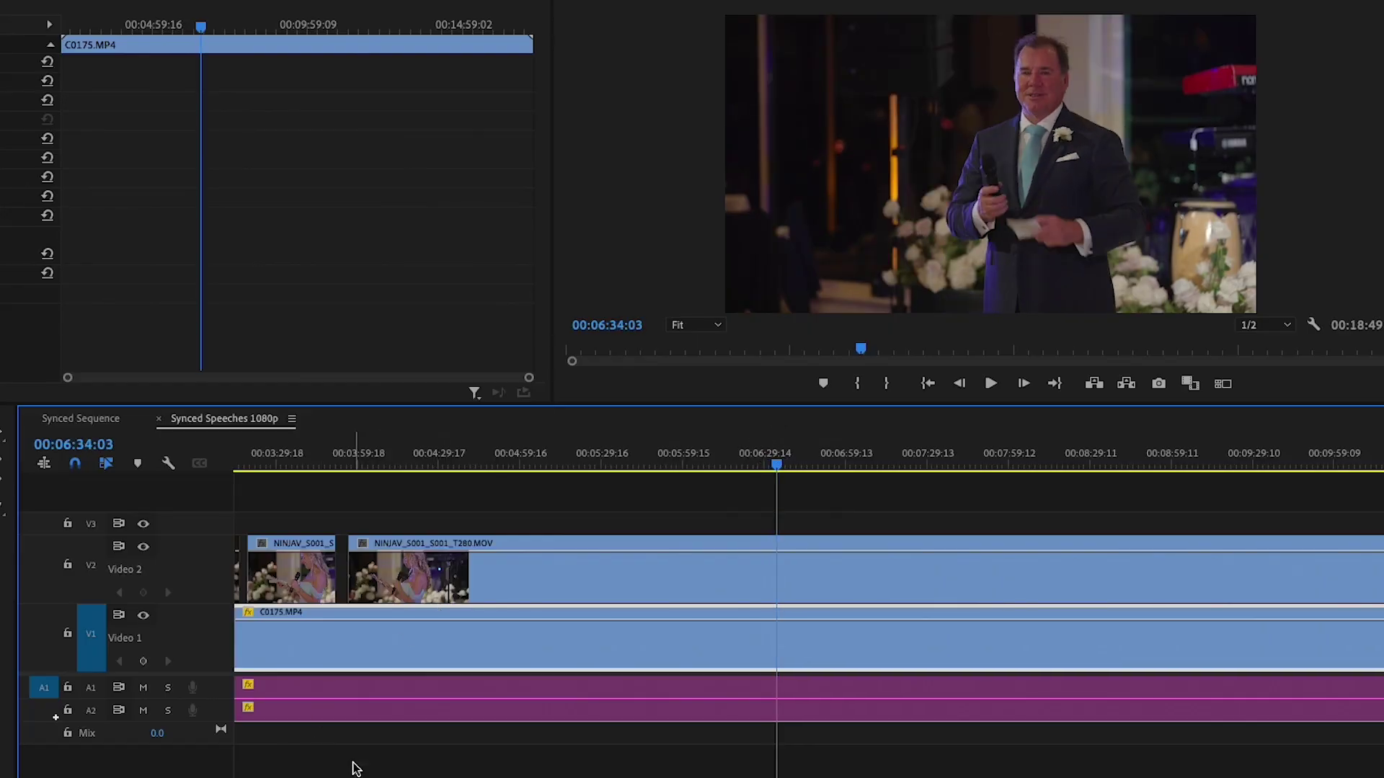
Split the V2 clip at about 00:08:49 where the couple laughs and trim the second part's start to about 00:08:53
key(=)
key(=)
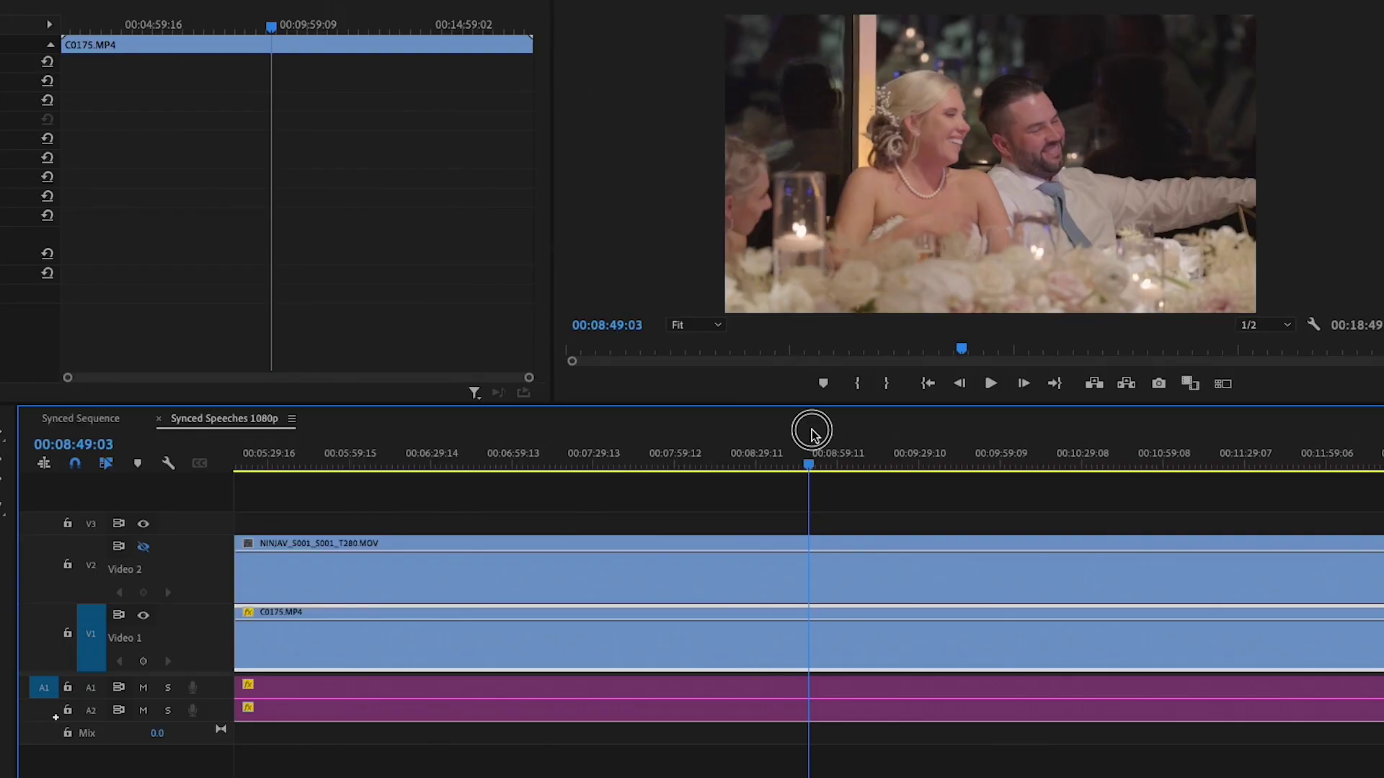
drag(812, 432, 813, 434)
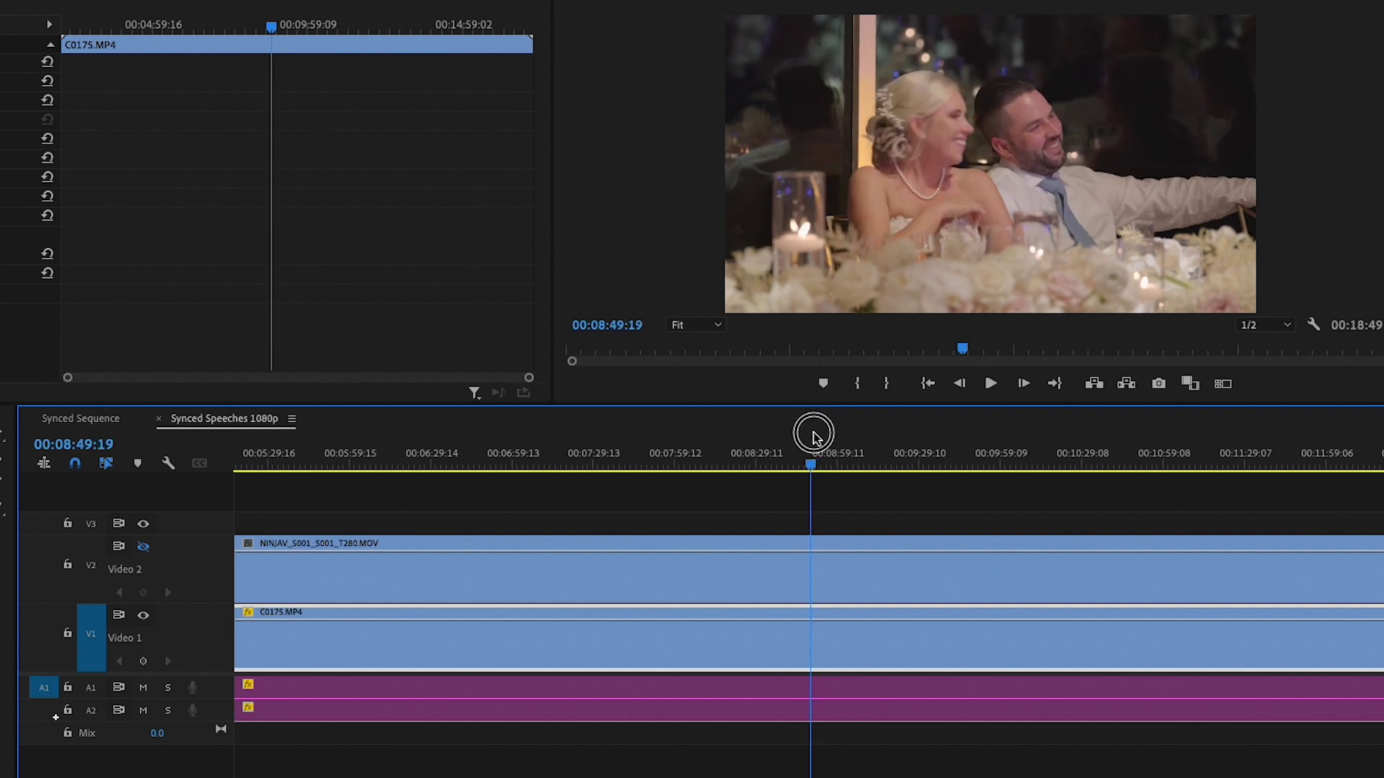
click(811, 548)
key(space)
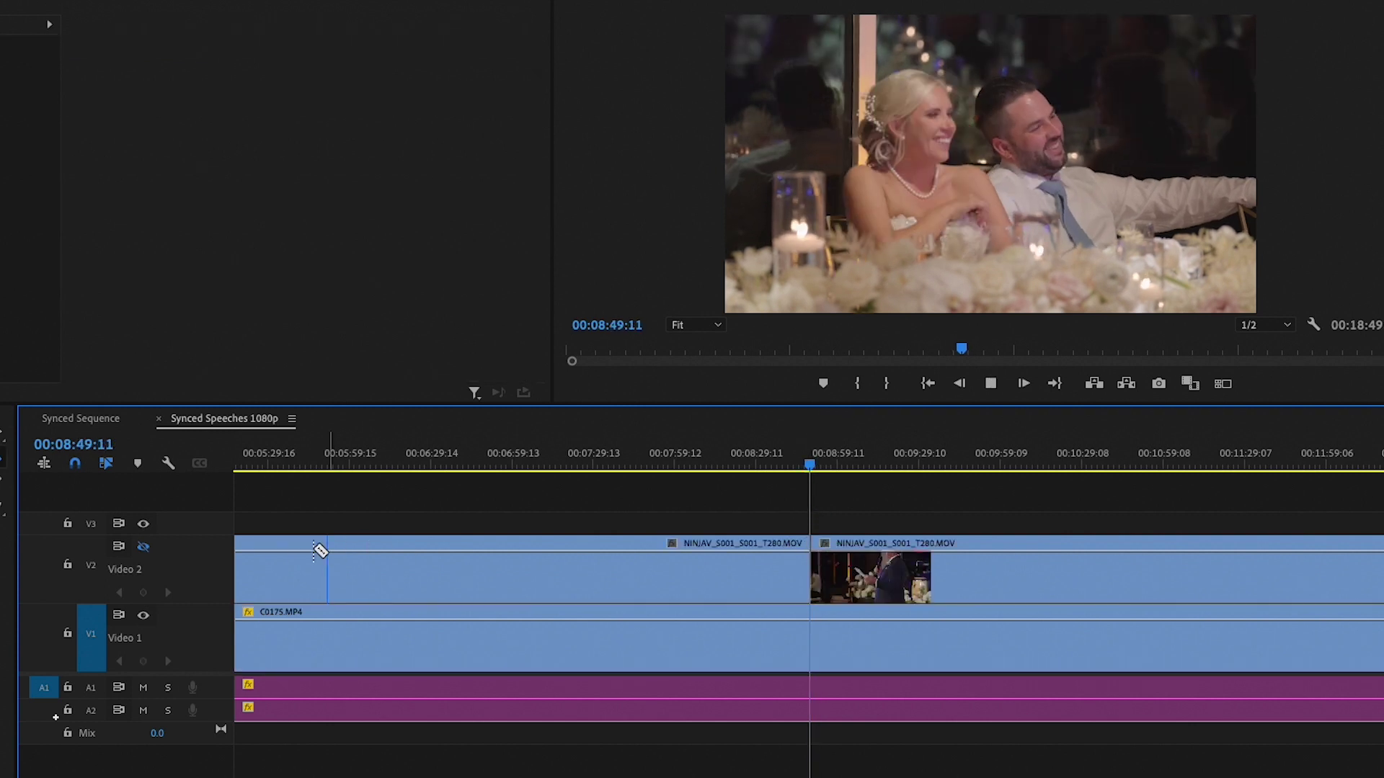
click(144, 548)
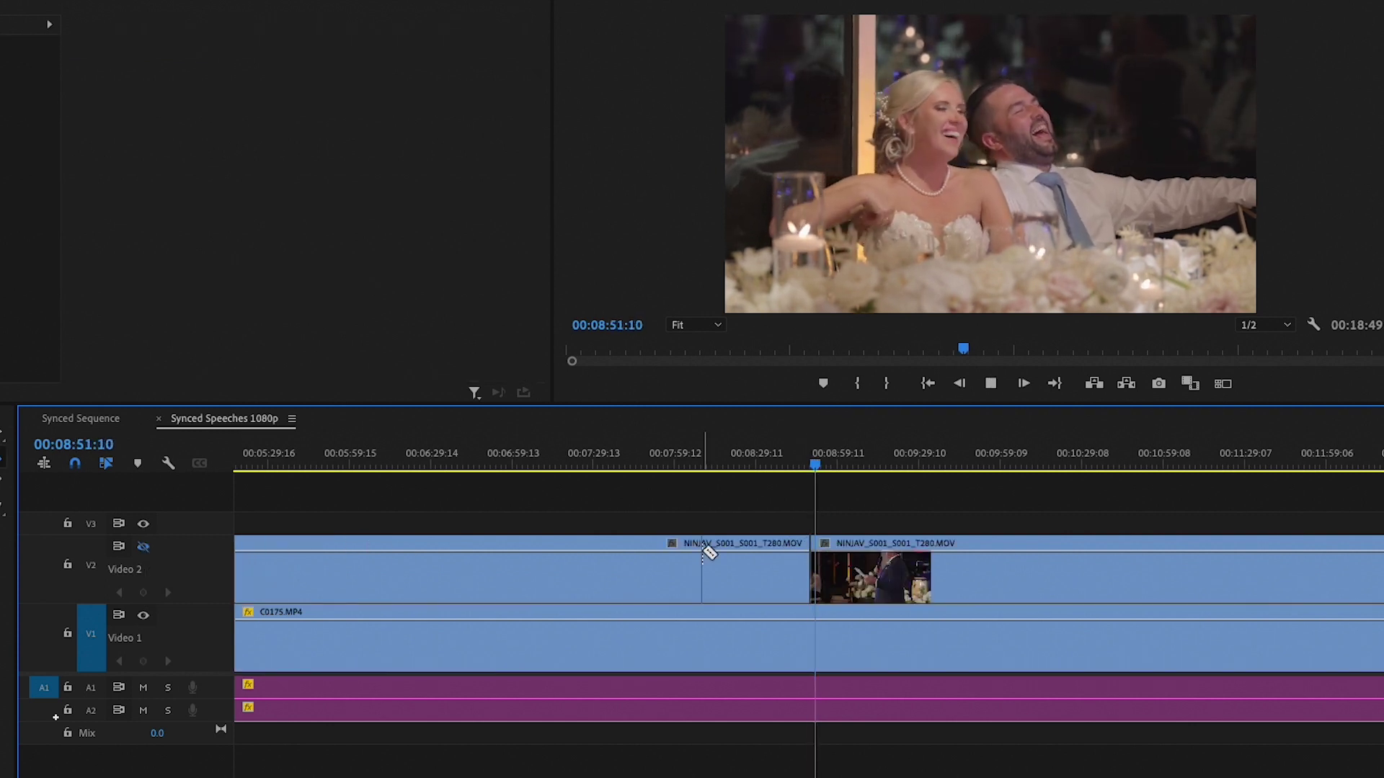
drag(815, 542, 822, 550)
click(142, 550)
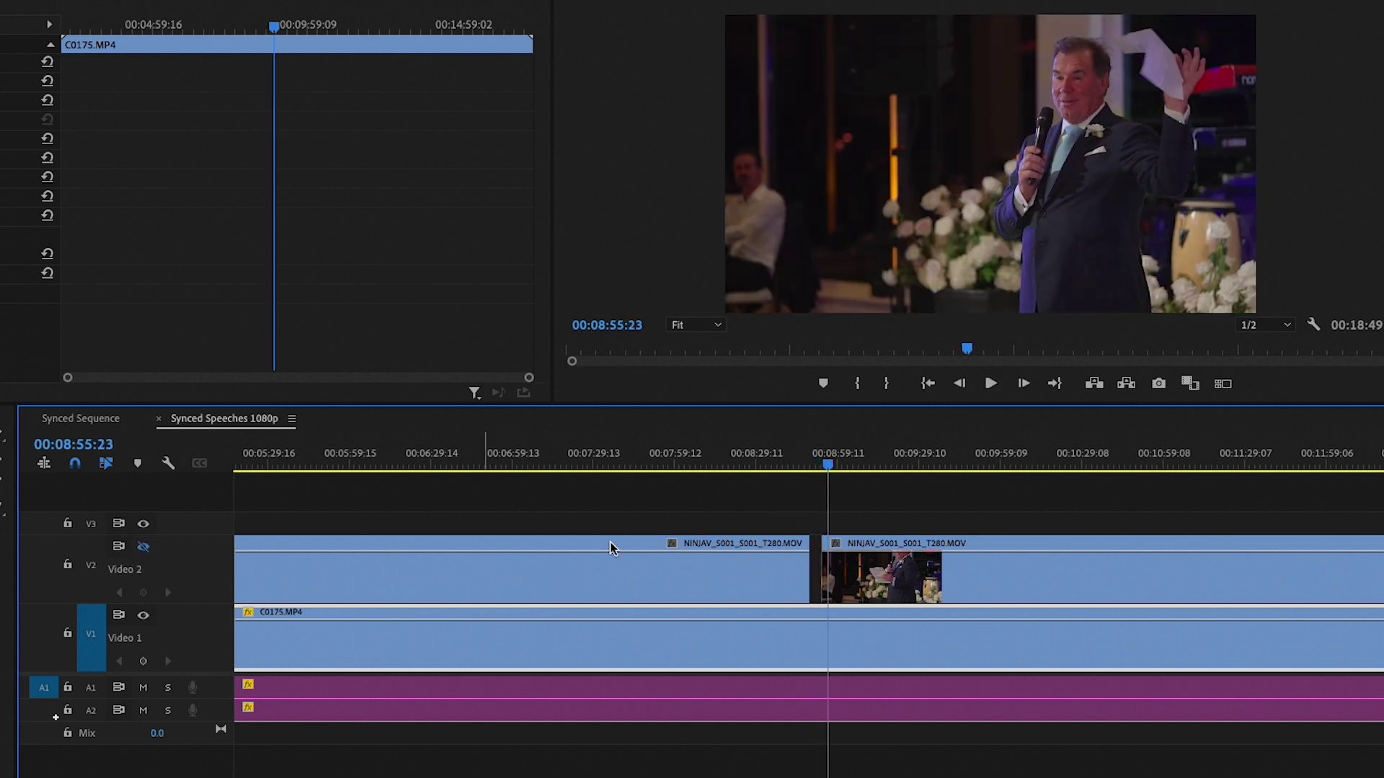
Scrub the V1 footage onward to about 00:10:00 with V2 hidden to look for another cutaway moment
drag(833, 465, 1003, 454)
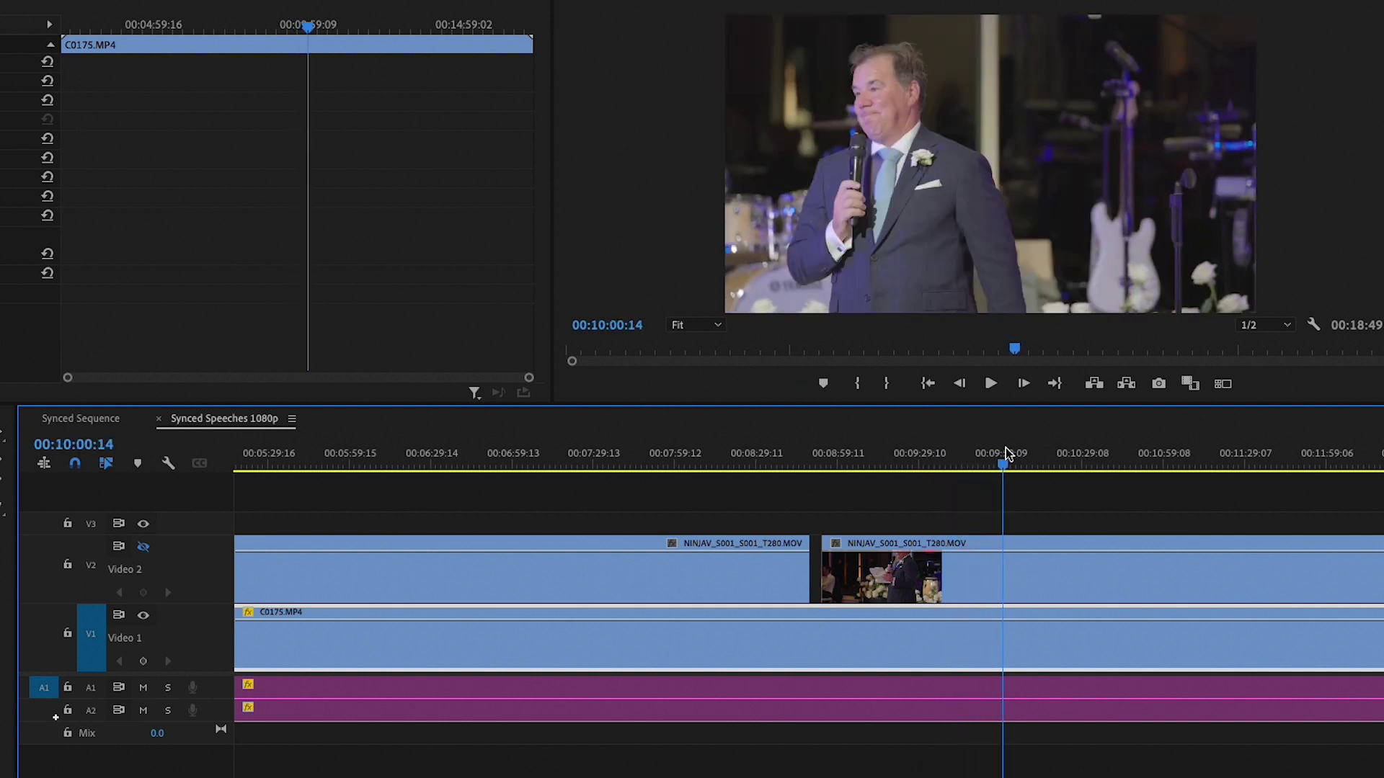